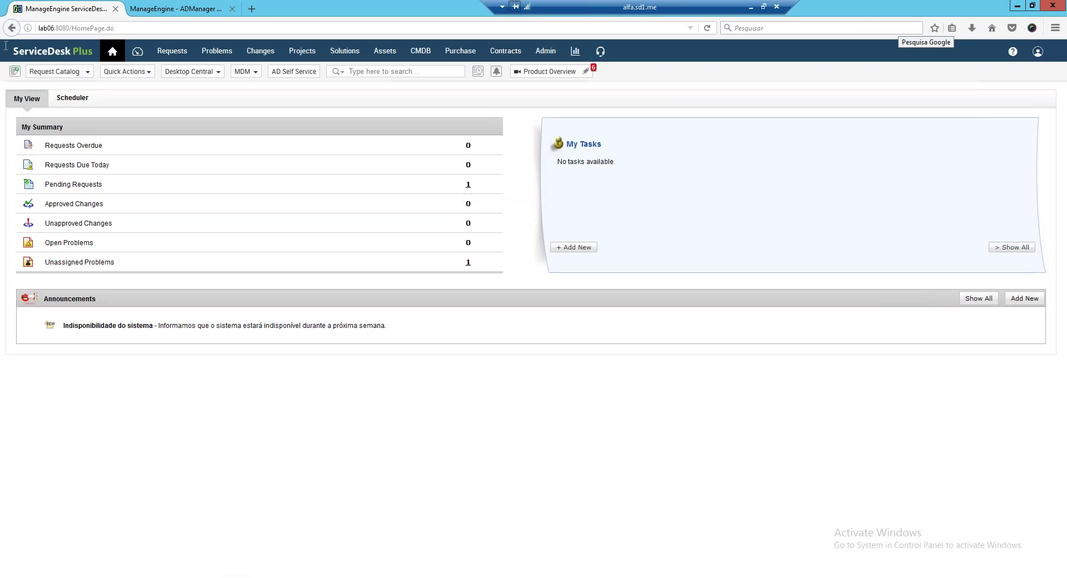
Open All Requests showing 23 requests, glancing at the ADManager Plus tab before returning.
click(176, 51)
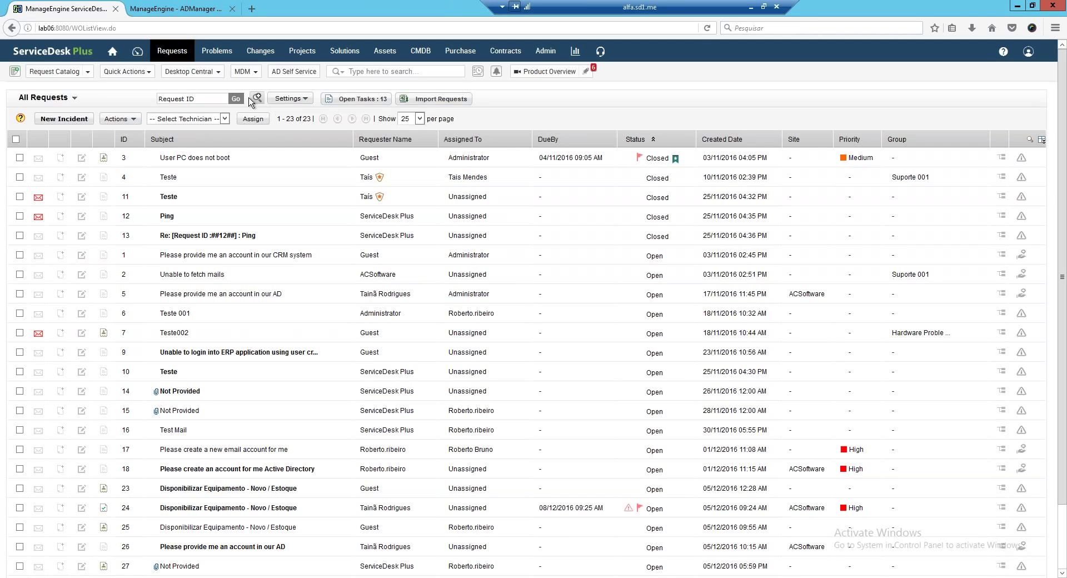
click(142, 14)
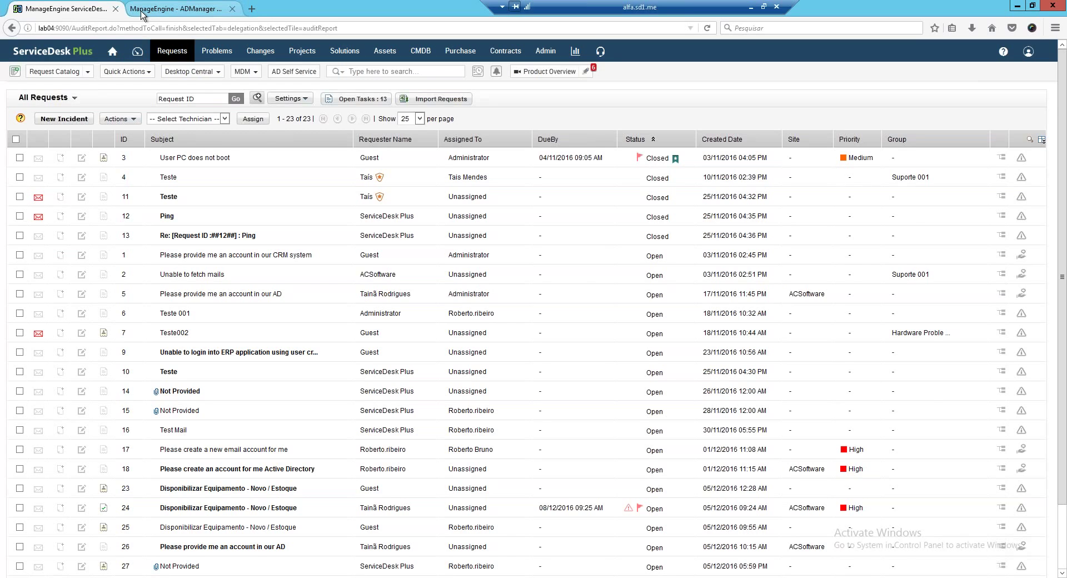
key(ctrl+shift+Tab)
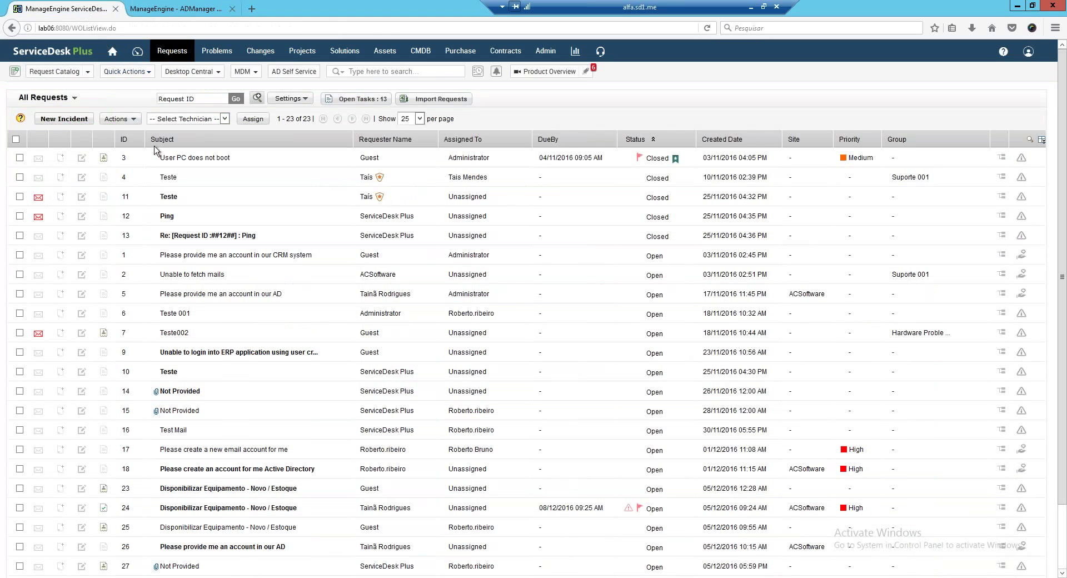
mouse_move(201, 221)
mouse_move(167, 198)
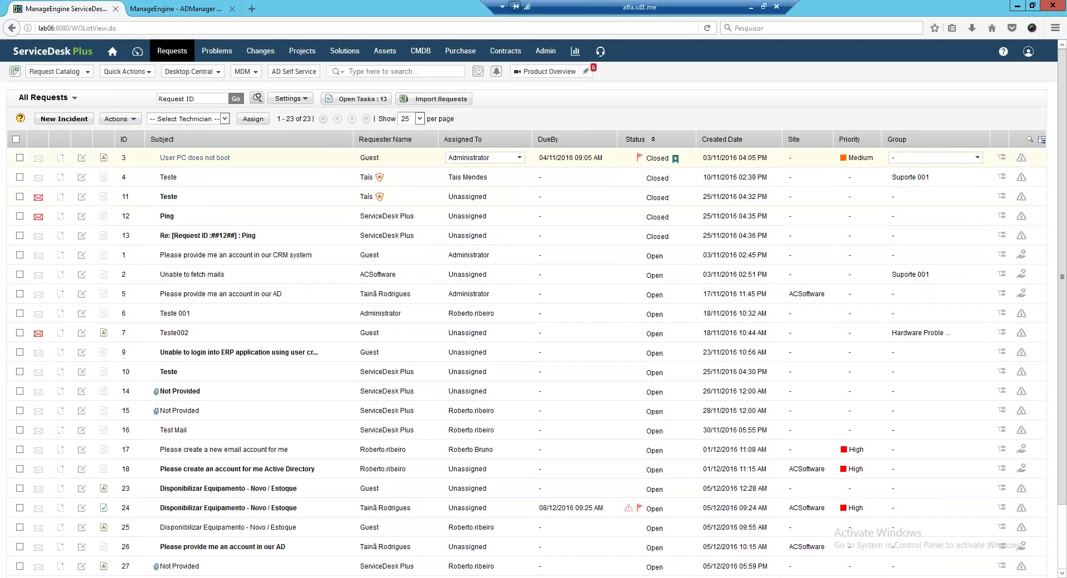
Open request 3 and bring up the Create New AD User Account form (WEBFINGER, ACSoftware).
click(191, 159)
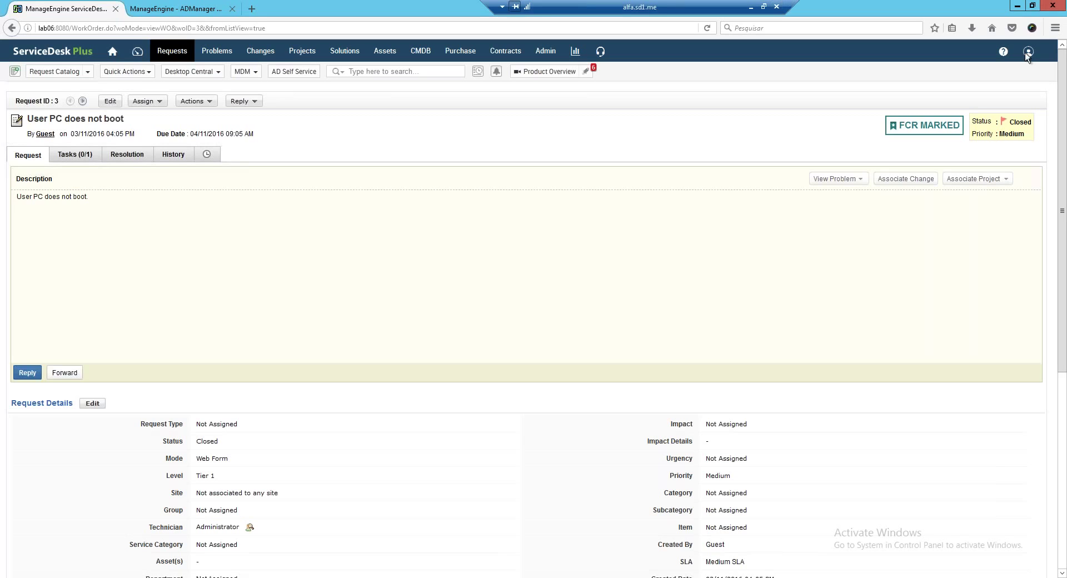
mouse_move(1064, 3)
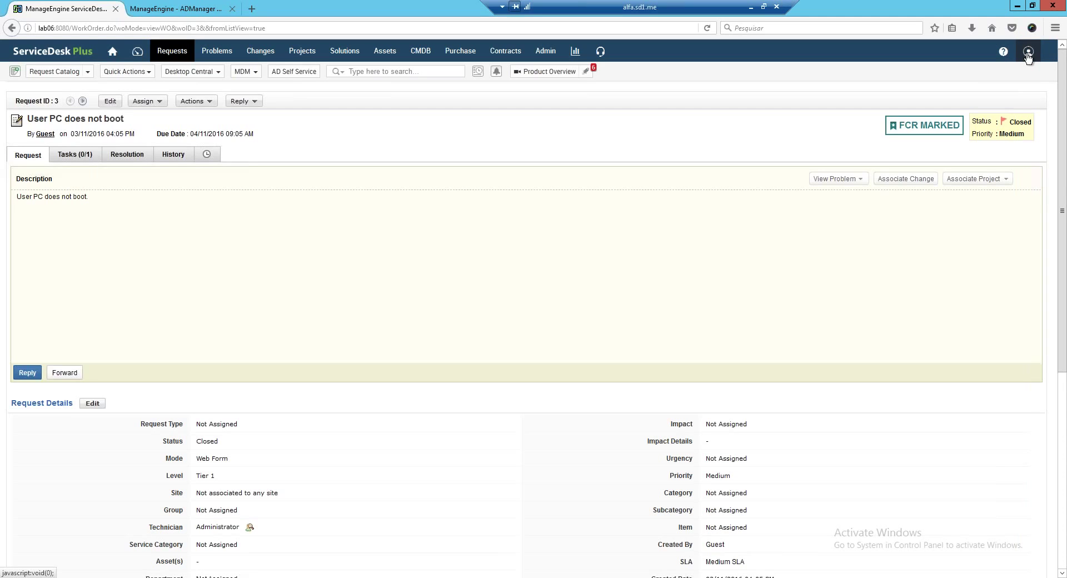
click(1028, 54)
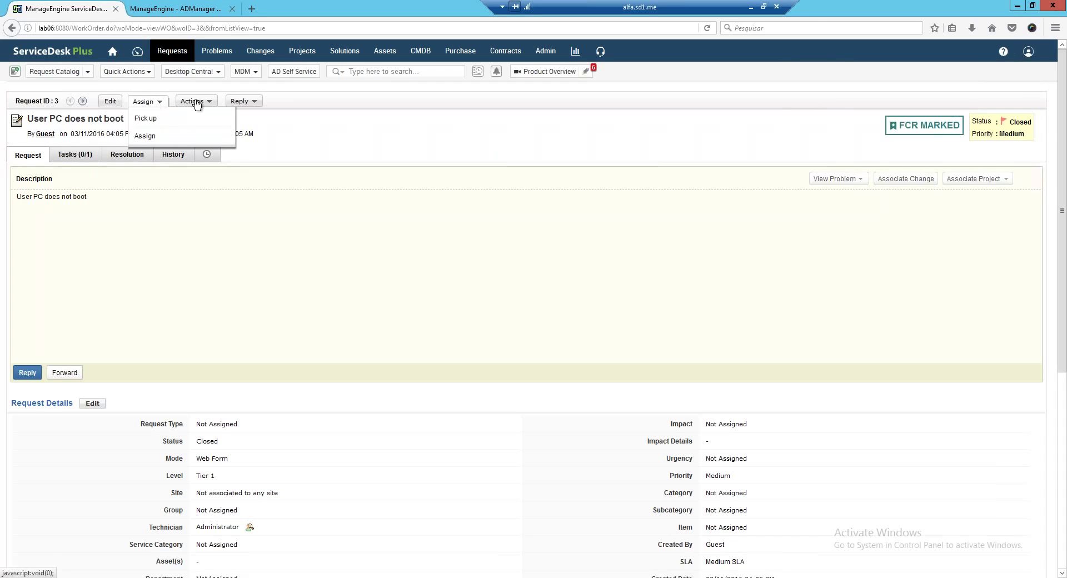
mouse_move(197, 104)
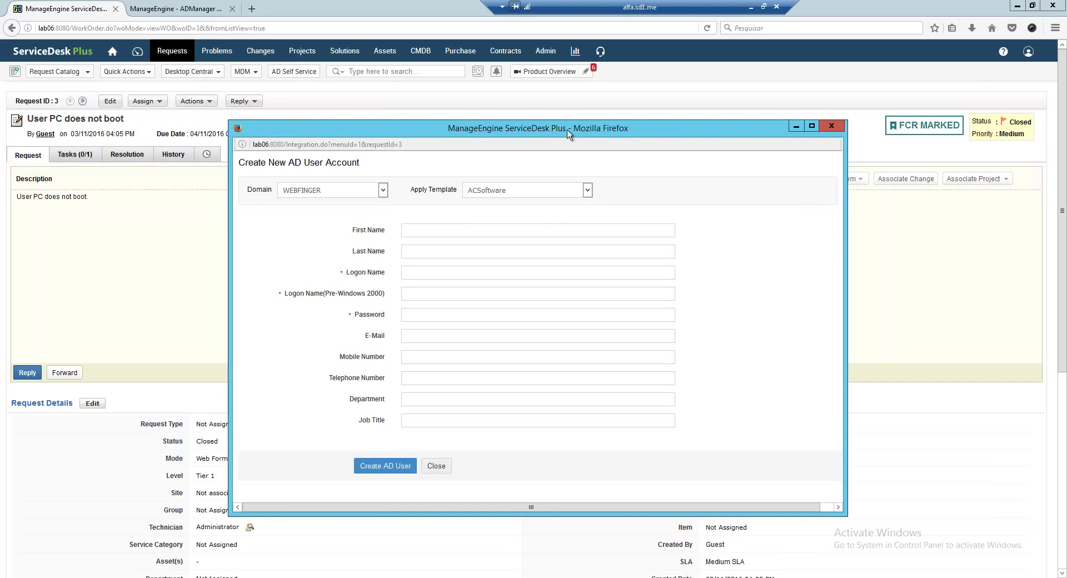
Confirm domain WEBFINGER and template ACSoftware, then close the AD user form unused.
drag(568, 134, 614, 138)
click(372, 190)
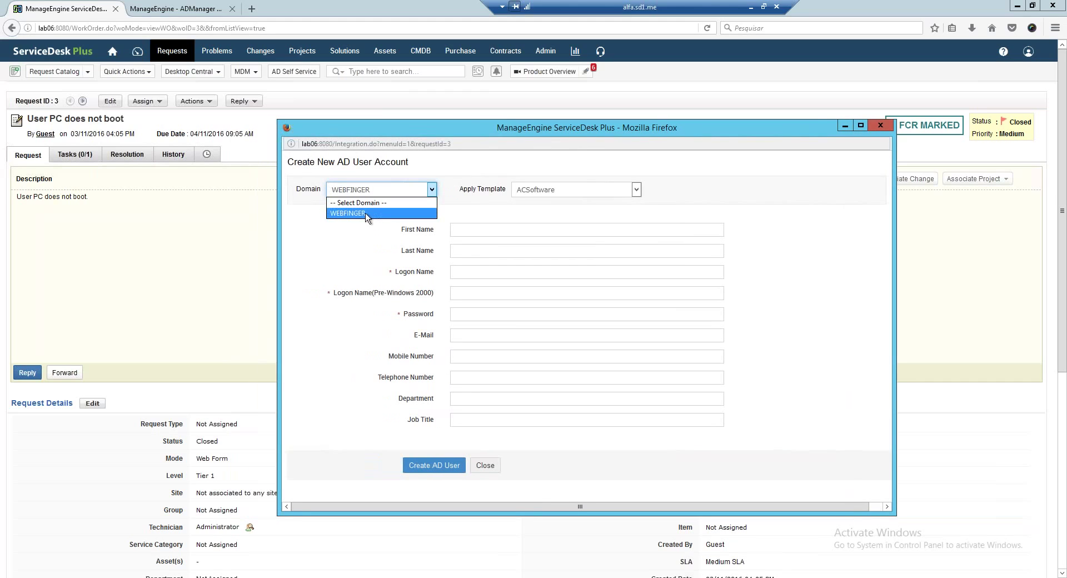
click(367, 214)
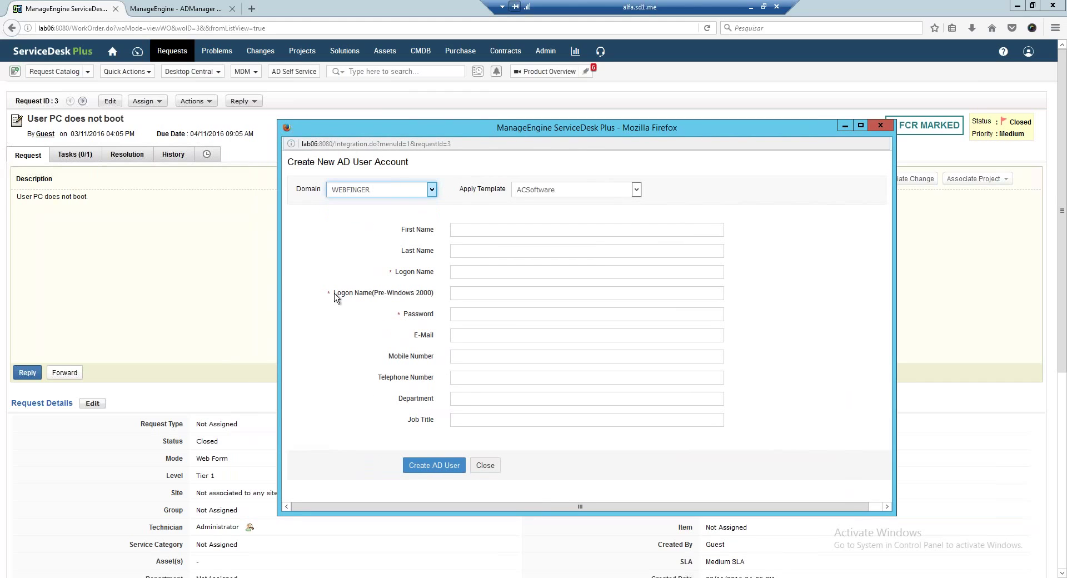
click(636, 190)
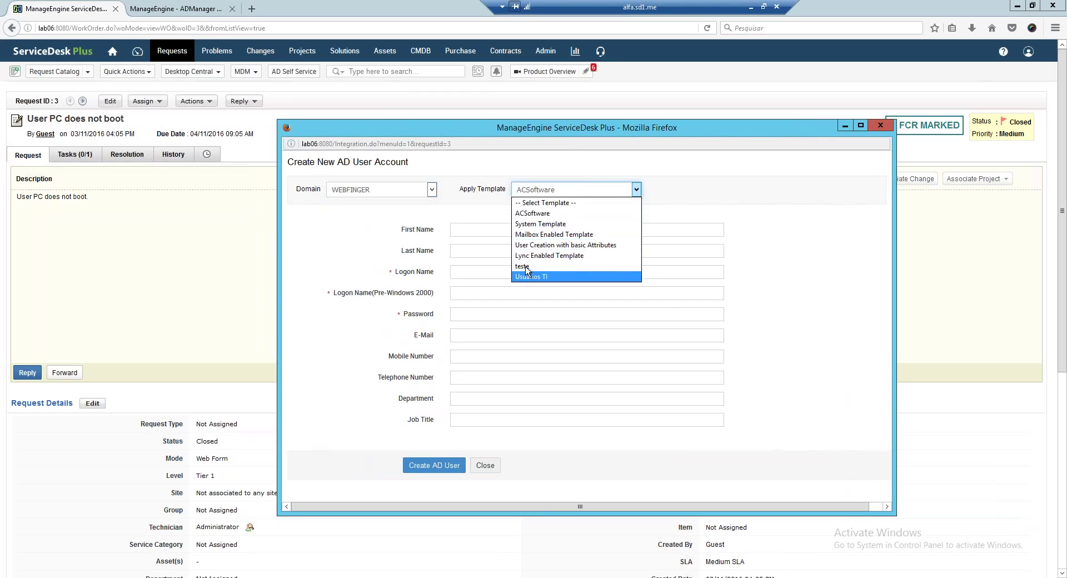
click(530, 214)
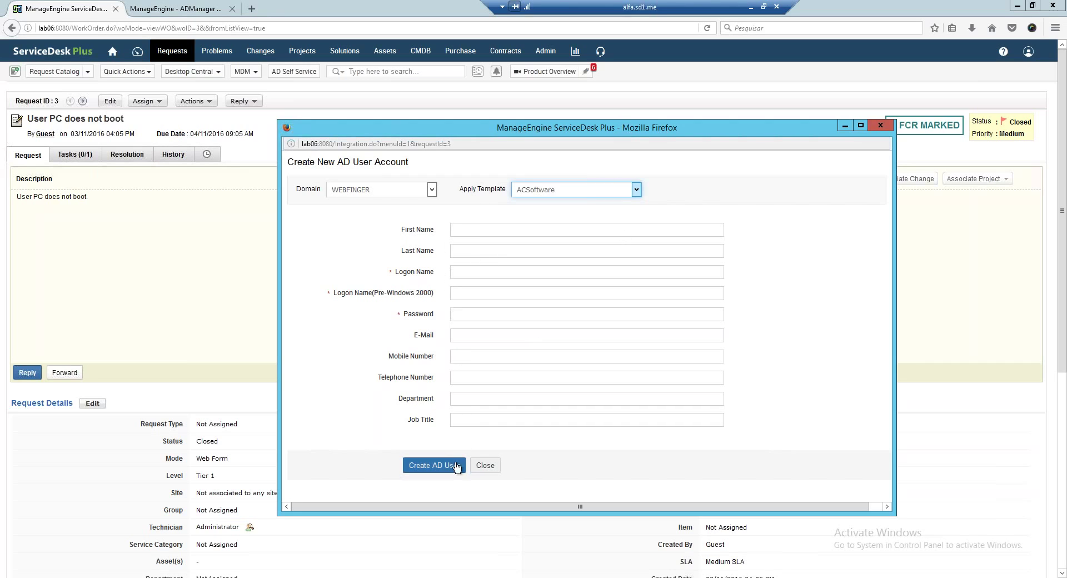
click(876, 126)
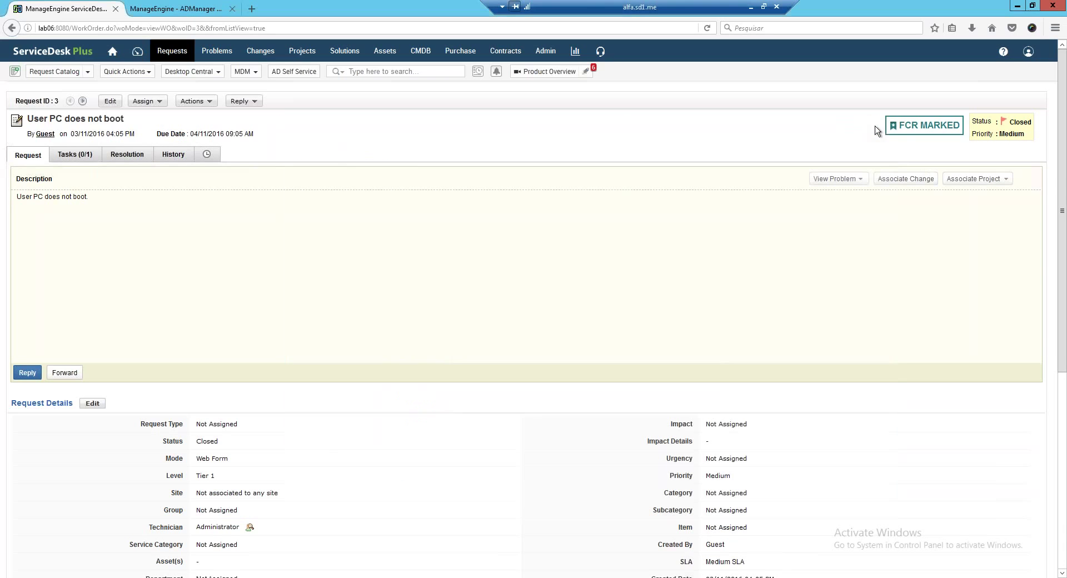
Open Unlock User(s) in AD from request 3 and search the domain for 'guest'.
click(159, 101)
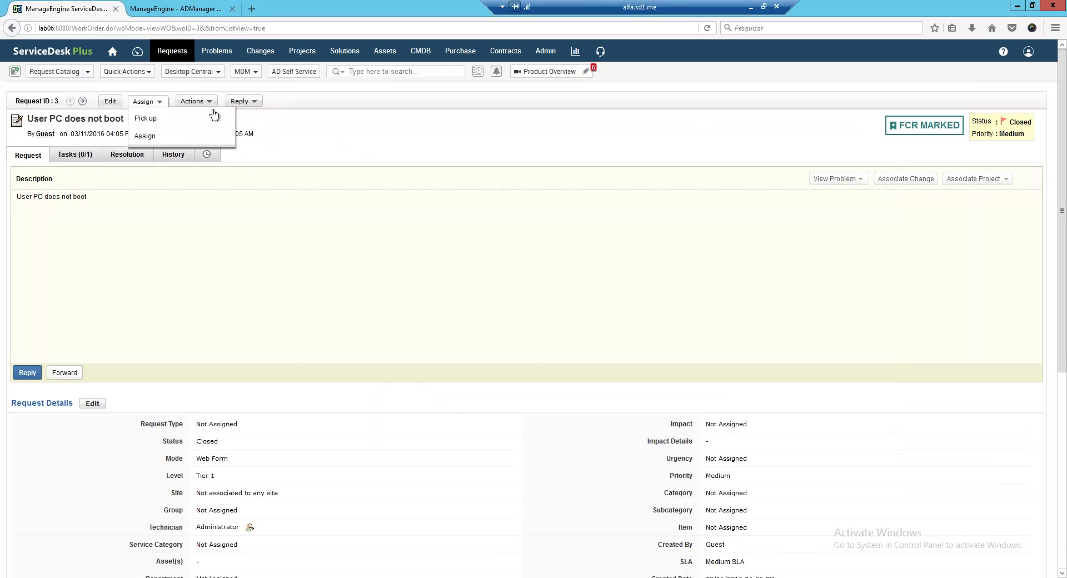
click(206, 102)
click(218, 278)
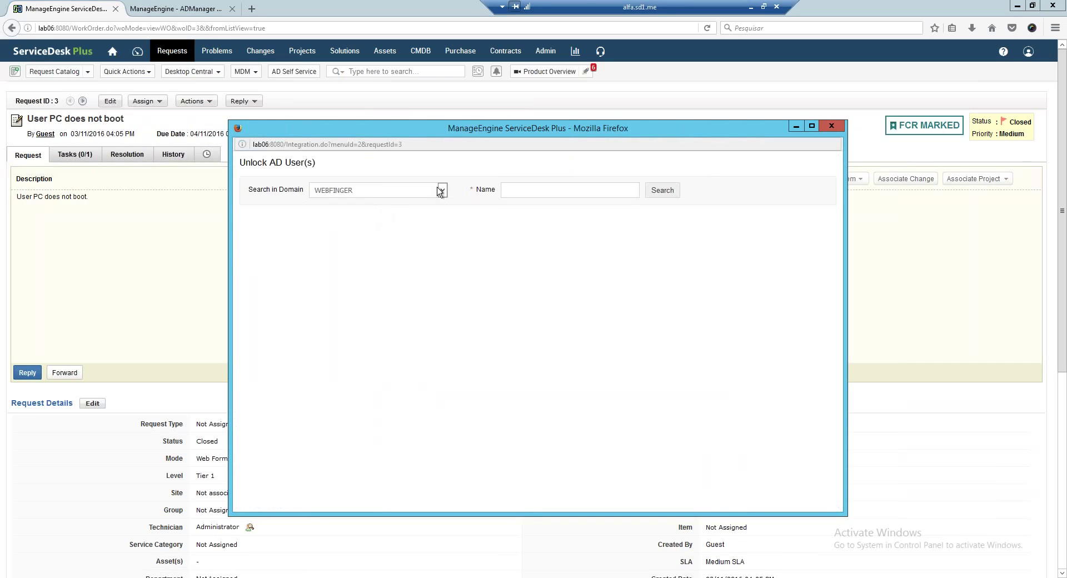
click(531, 191)
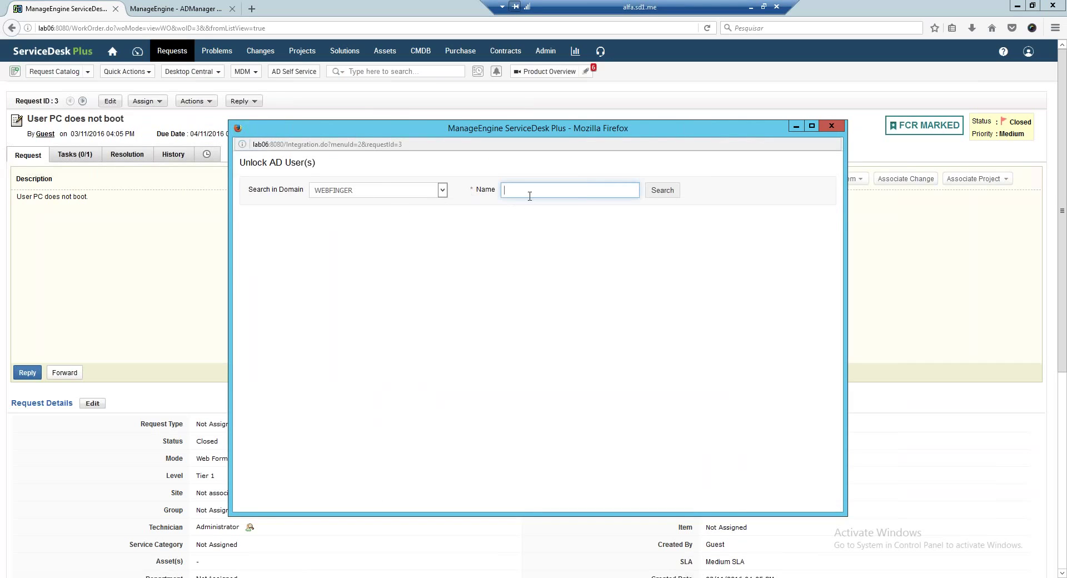
text(guest)
click(673, 191)
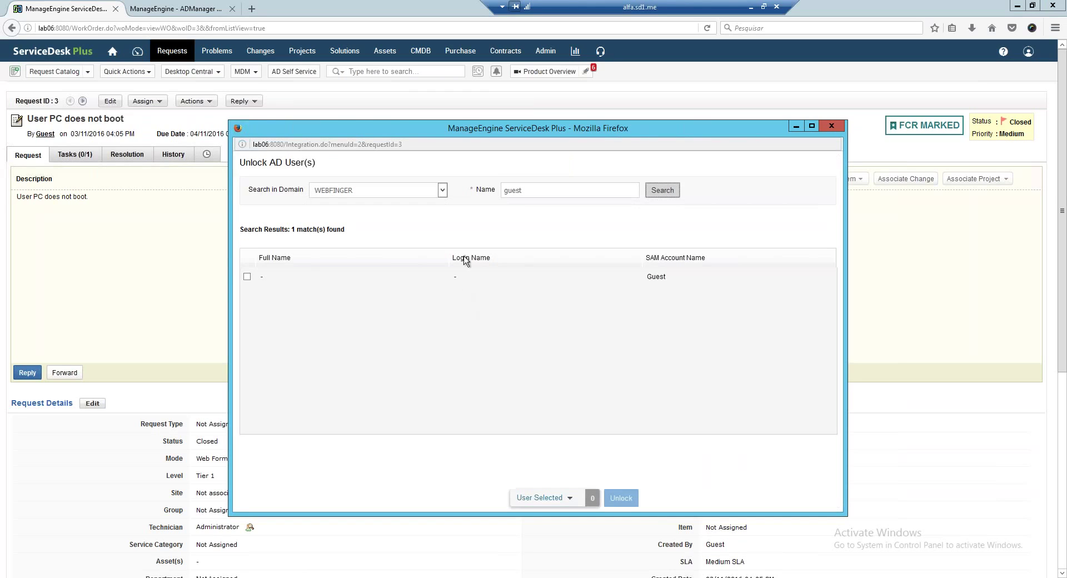
Re-search for 'gue', tick only the Guest account and unlock it.
click(531, 190)
key(BackSpace)
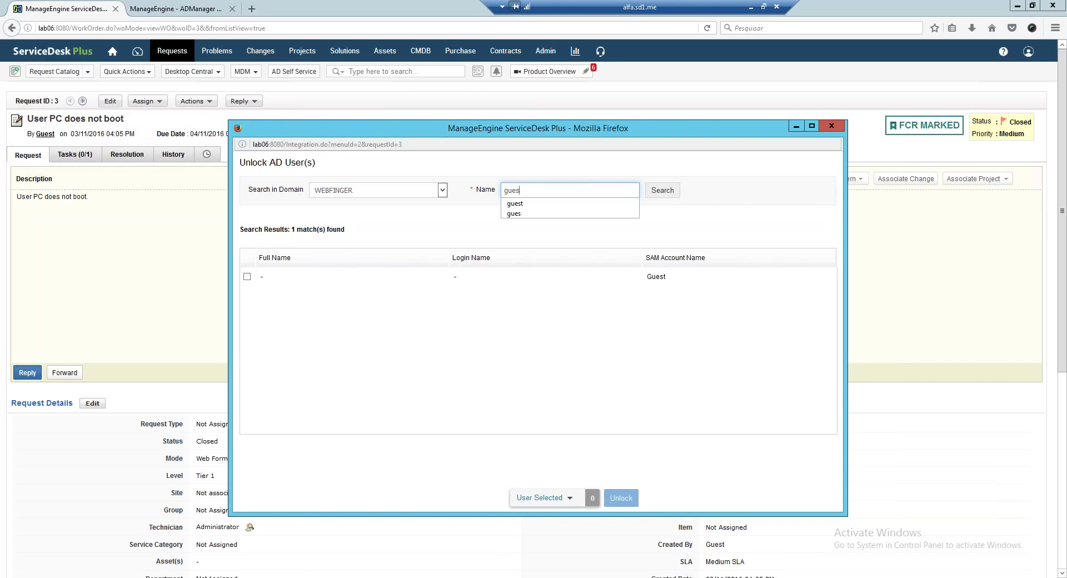
key(BackSpace)
click(662, 190)
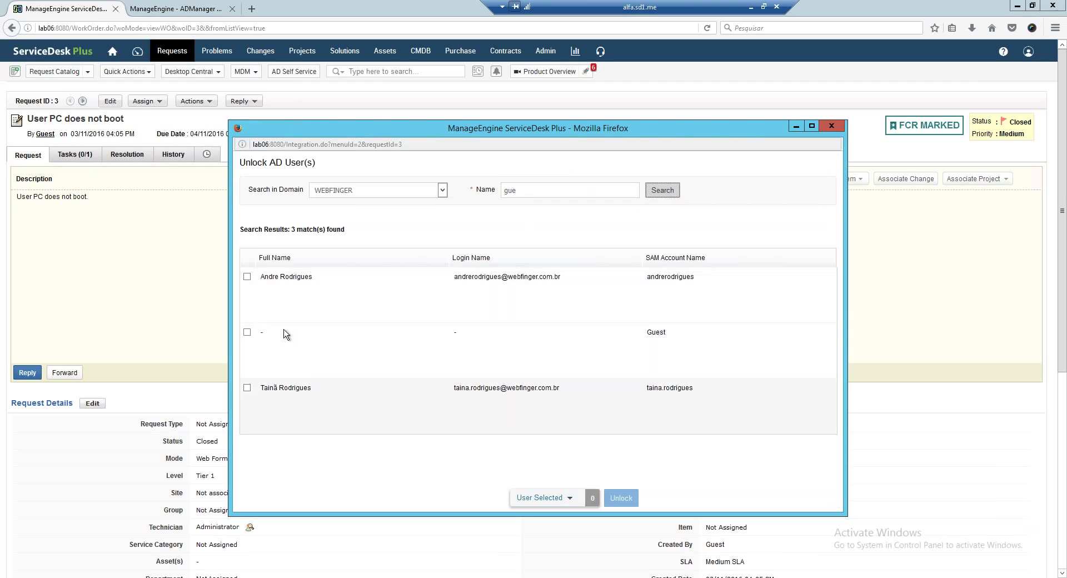
click(247, 333)
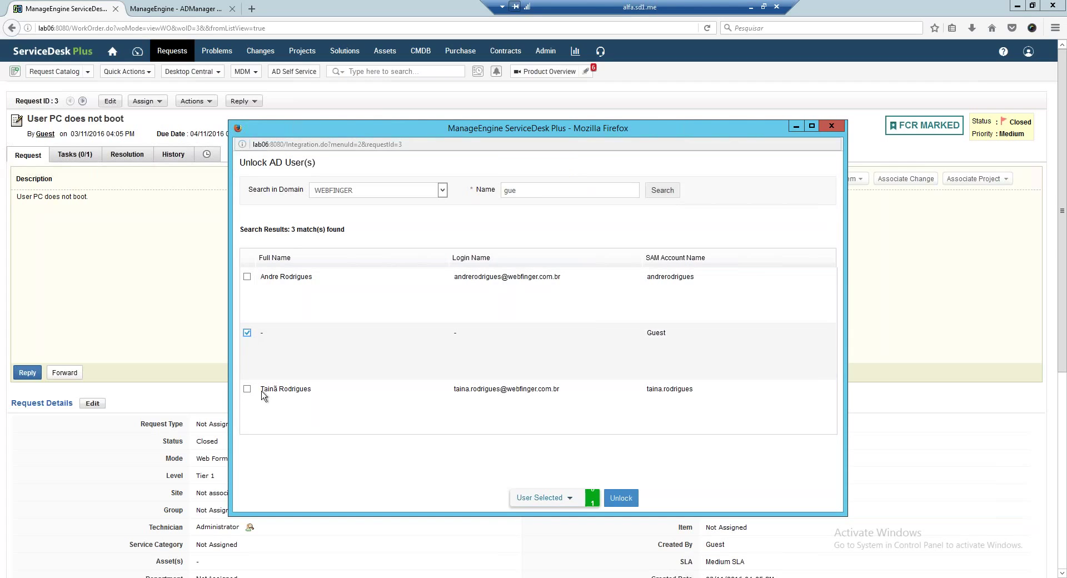
click(247, 277)
click(247, 278)
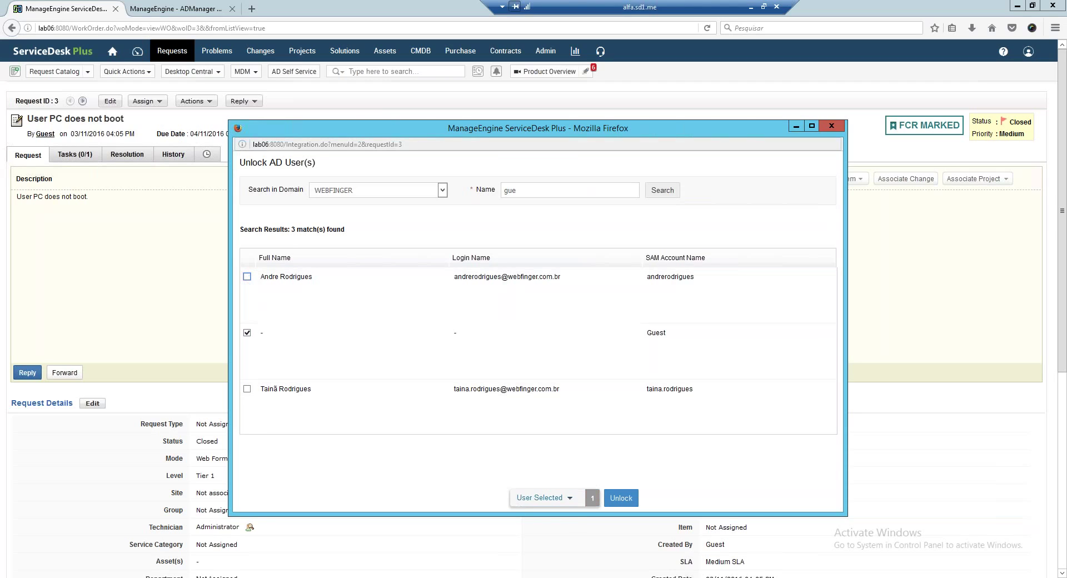
click(626, 498)
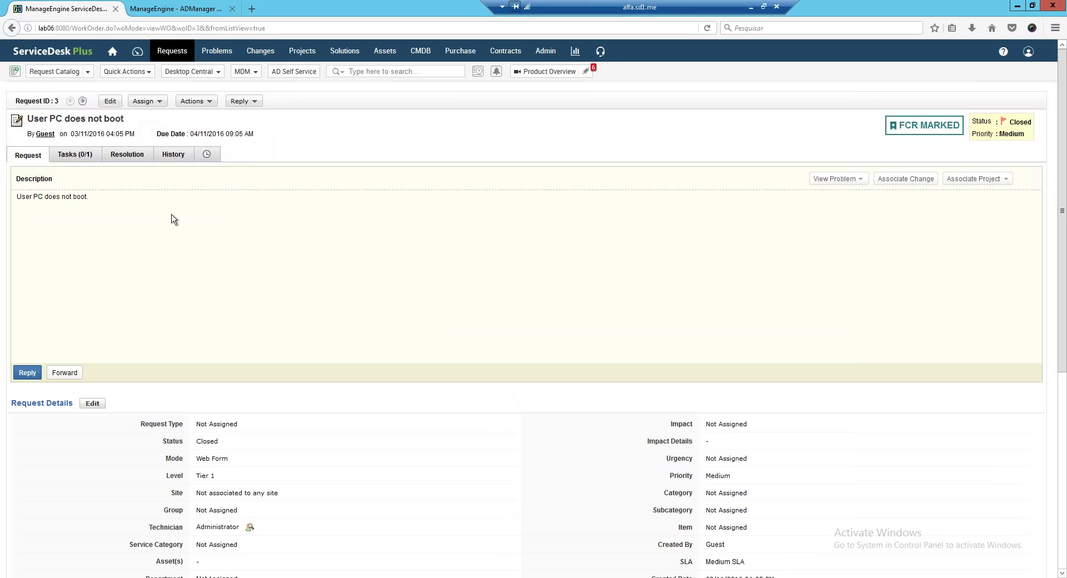
click(210, 103)
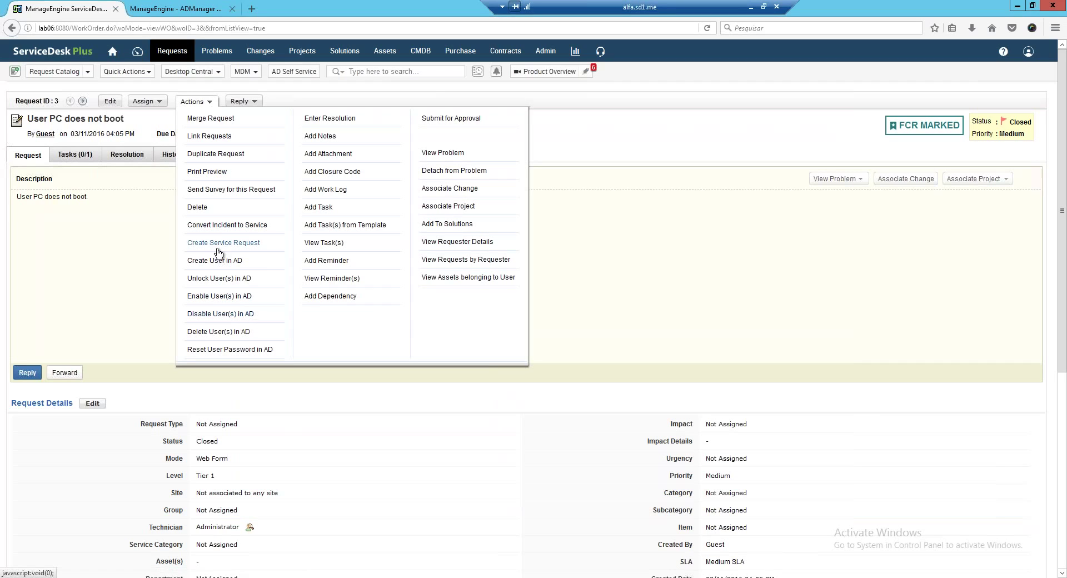
Dismiss the Actions dropdown so request 3's details are visible.
click(584, 279)
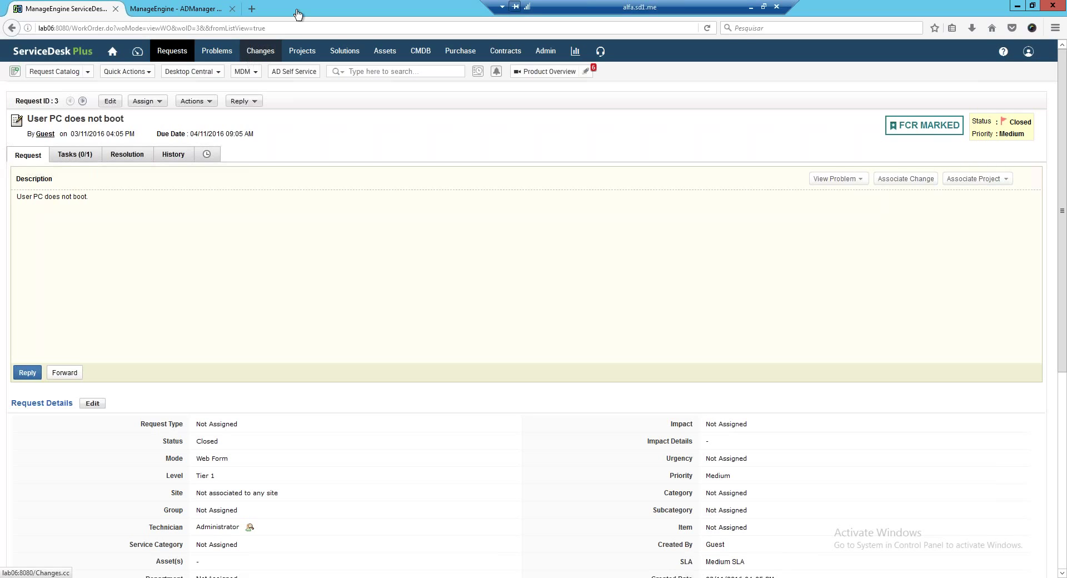
Go to Admin > General Settings > ME Integrations.
click(546, 51)
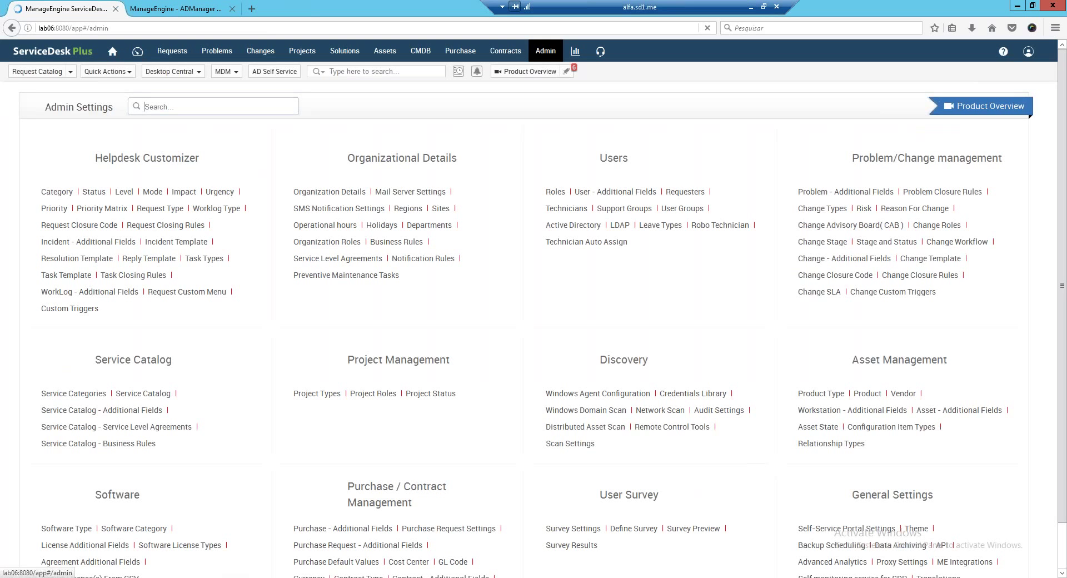
scroll(651, 253, down, 2)
click(941, 515)
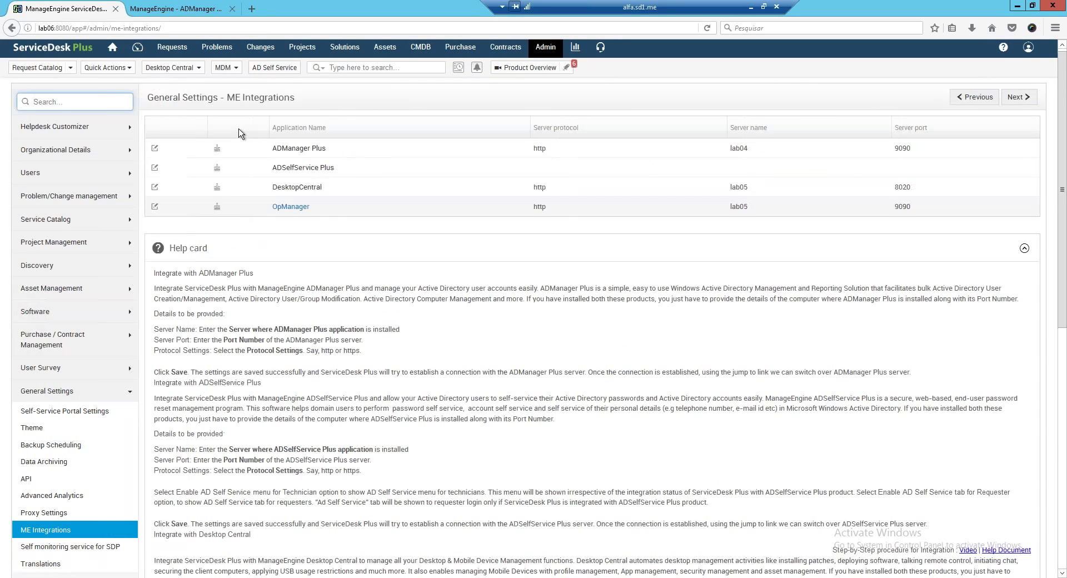
Verify ADManager Plus server lab04 and port 9090, test the connection and save.
click(240, 146)
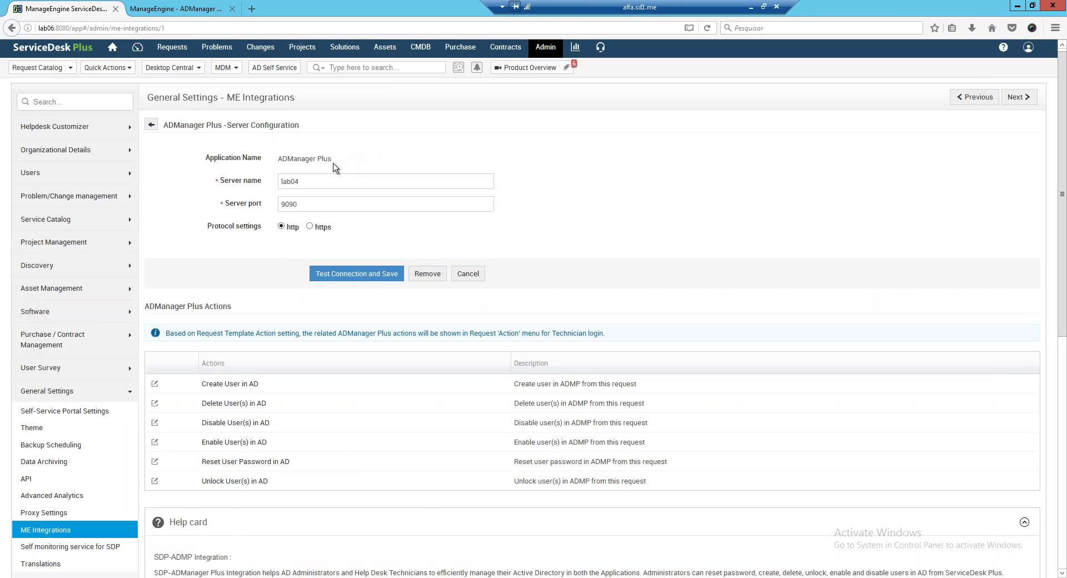
drag(300, 182, 280, 181)
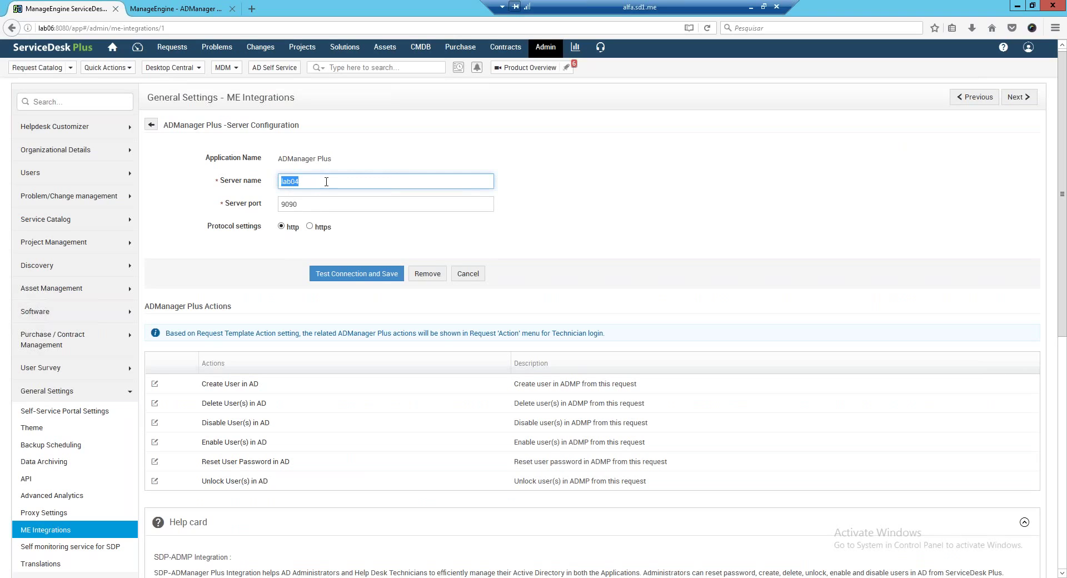
drag(298, 205, 280, 206)
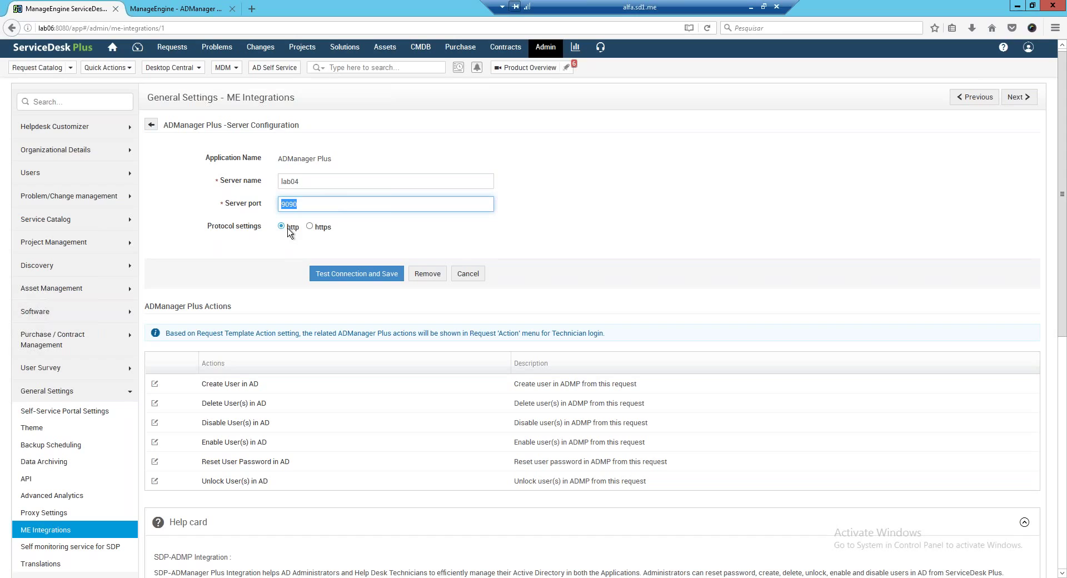
click(356, 273)
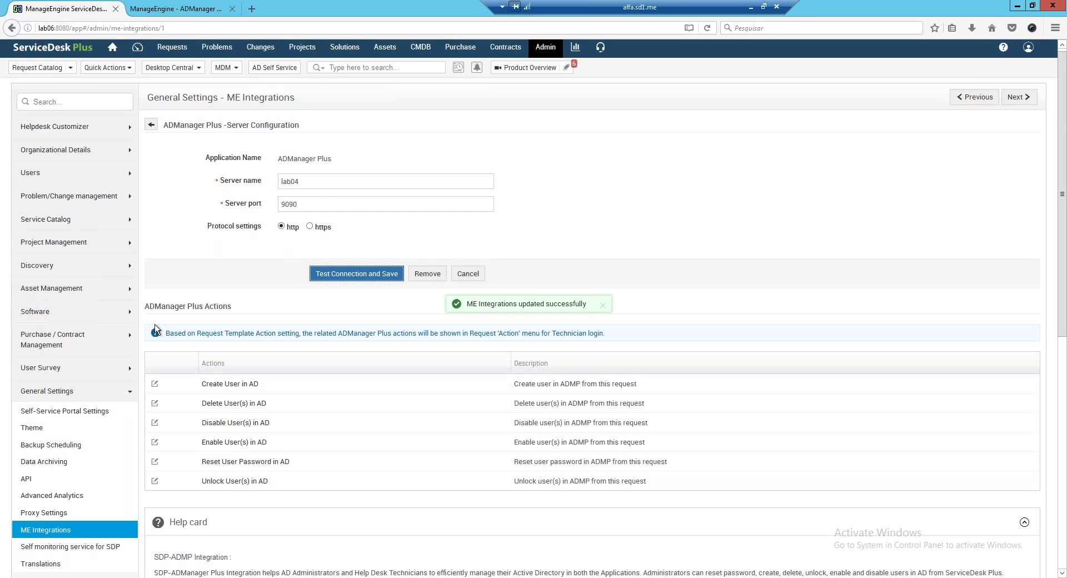
Open the 'Create User in AD' action for editing.
scroll(154, 325, down, 1)
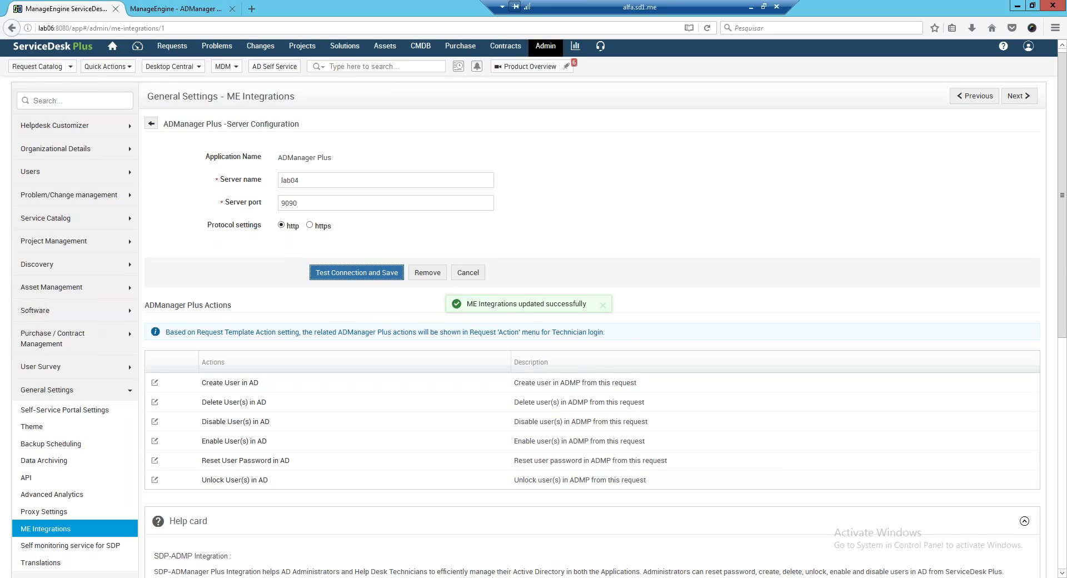
scroll(627, 256, down, 2)
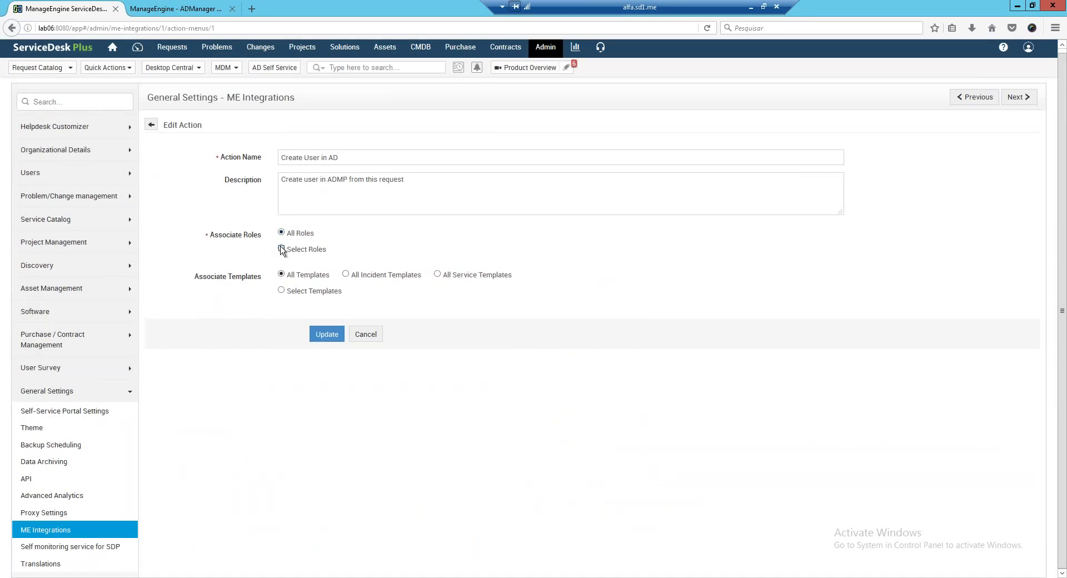
click(281, 249)
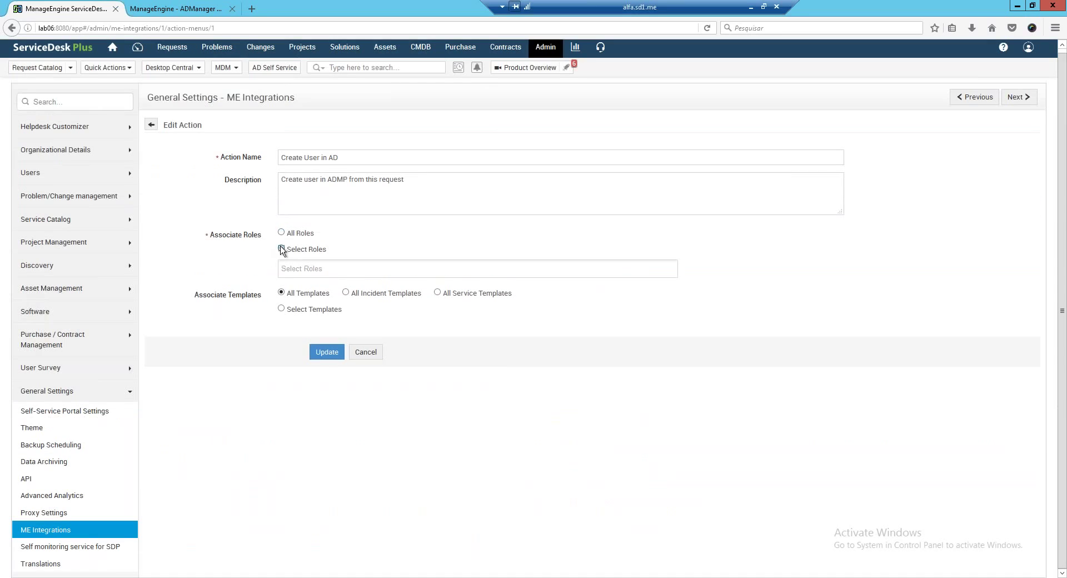
Make the Create User in AD action available to All Roles.
click(311, 267)
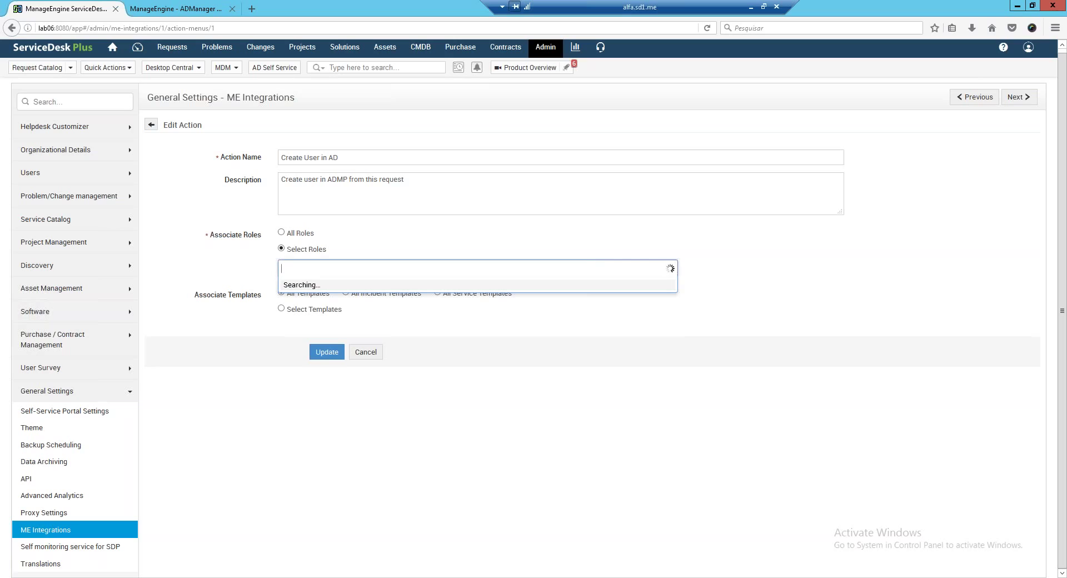
click(284, 236)
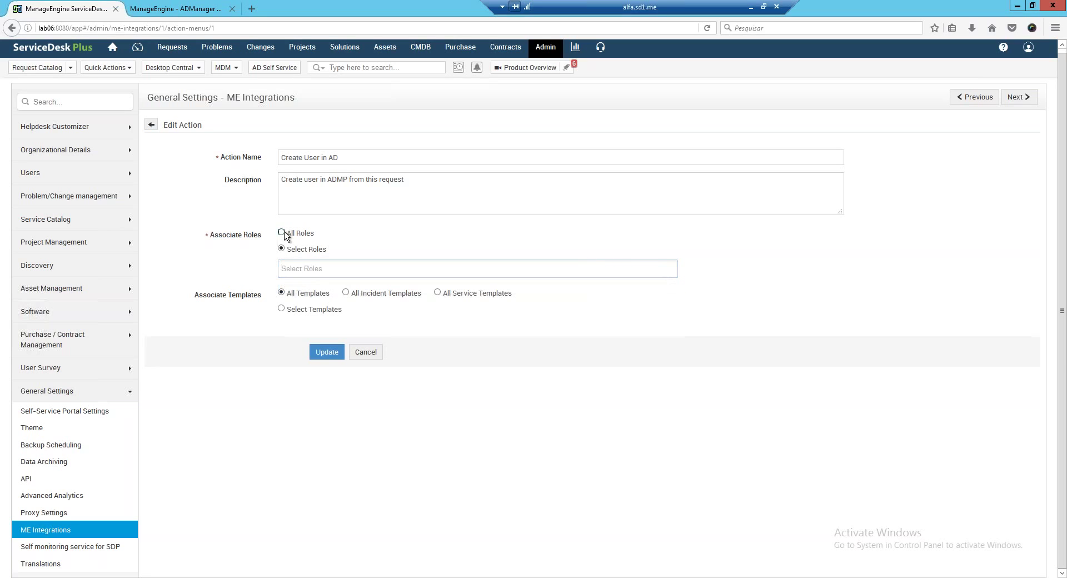
click(281, 233)
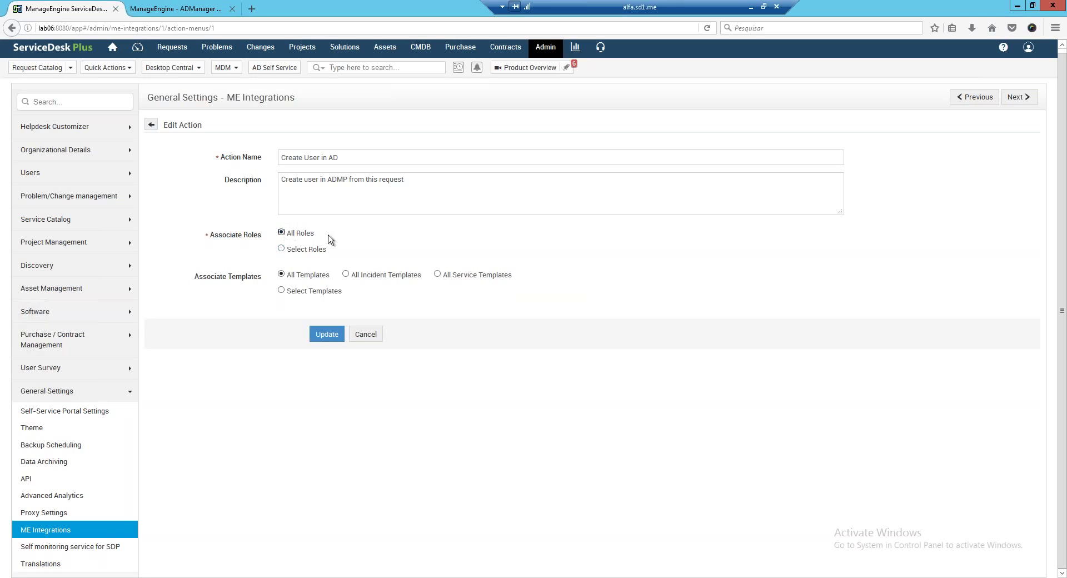
drag(315, 236, 284, 238)
Restrict the action to the 'Request a AD account' service template, update, and return to requests.
click(438, 274)
click(281, 291)
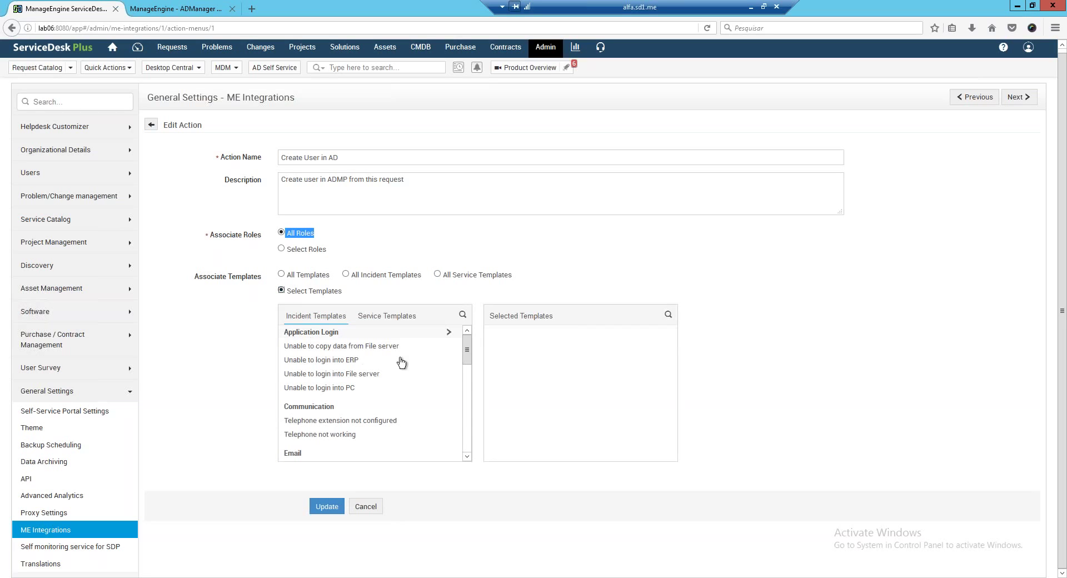
scroll(469, 356, down, 1)
click(369, 317)
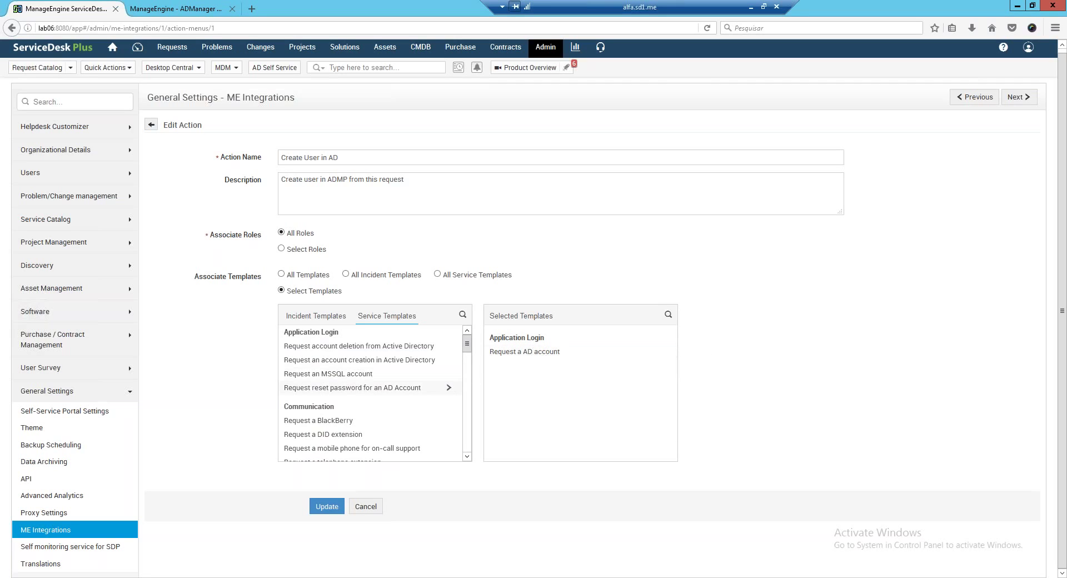
click(337, 505)
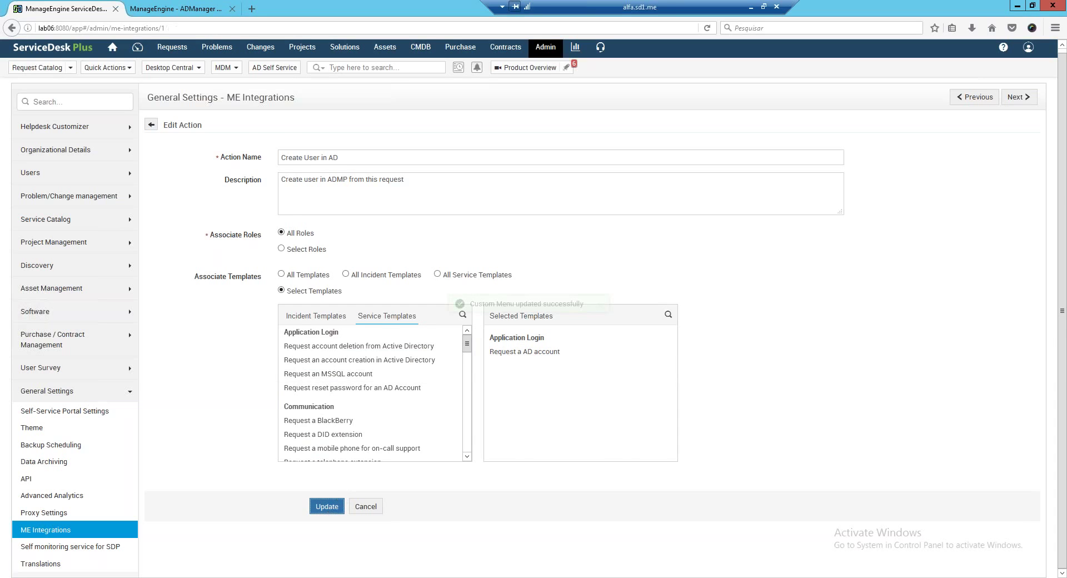
click(177, 54)
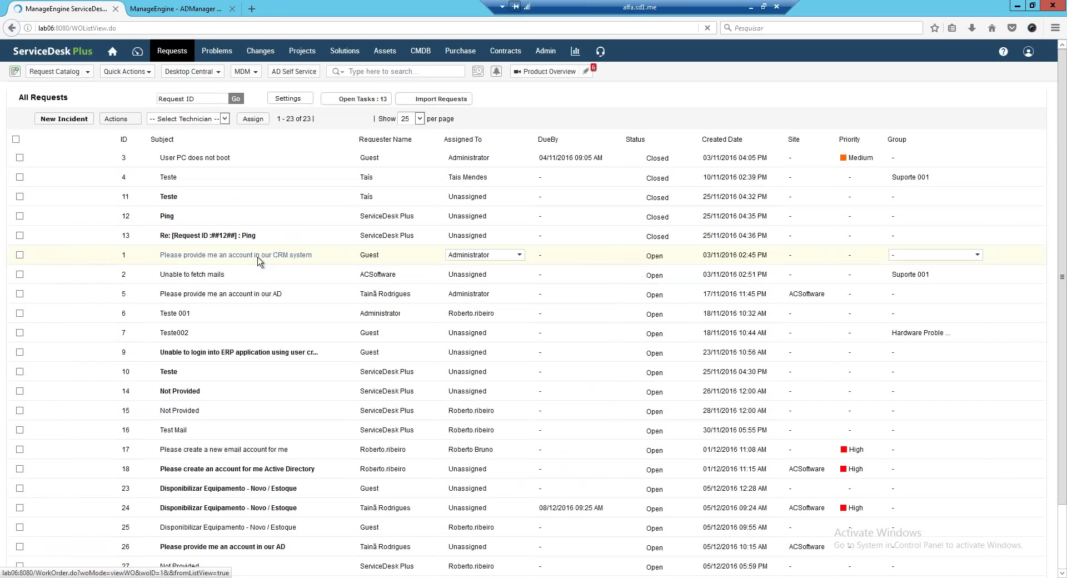
Open request 1 about a CRM system account, check its Actions, then go to Admin.
click(259, 256)
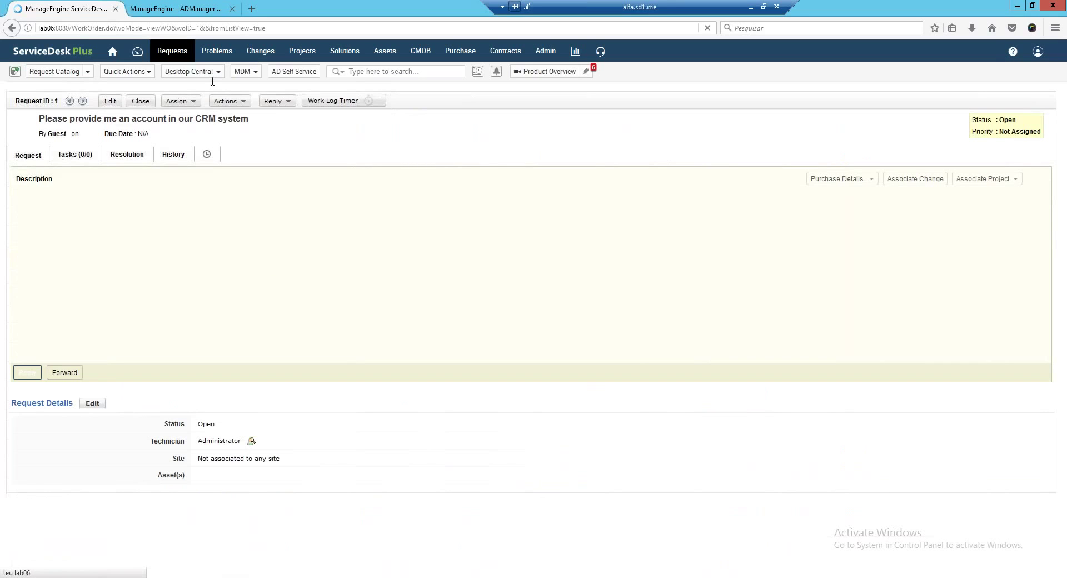
click(225, 101)
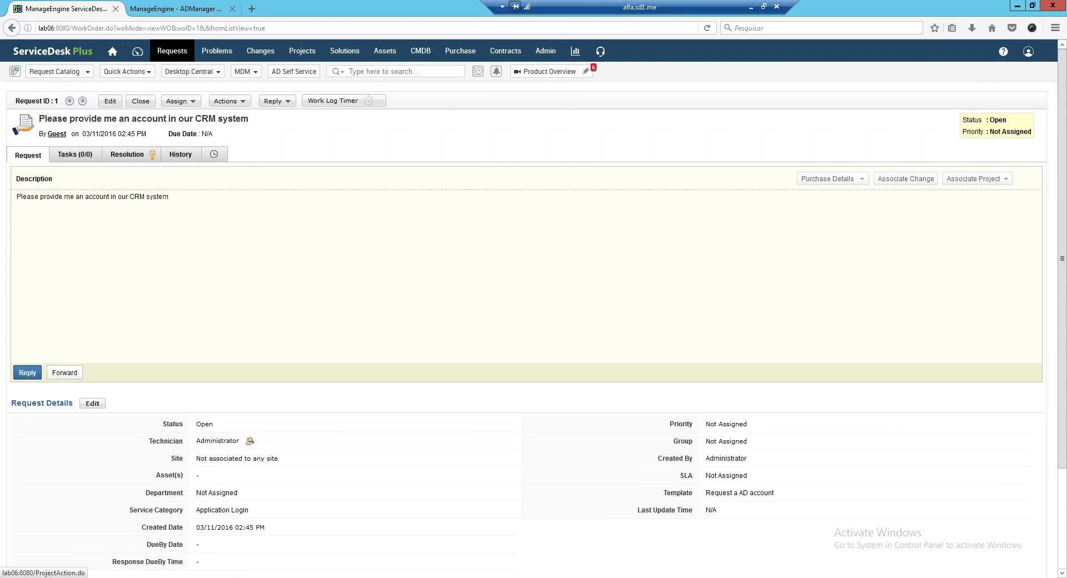
click(546, 51)
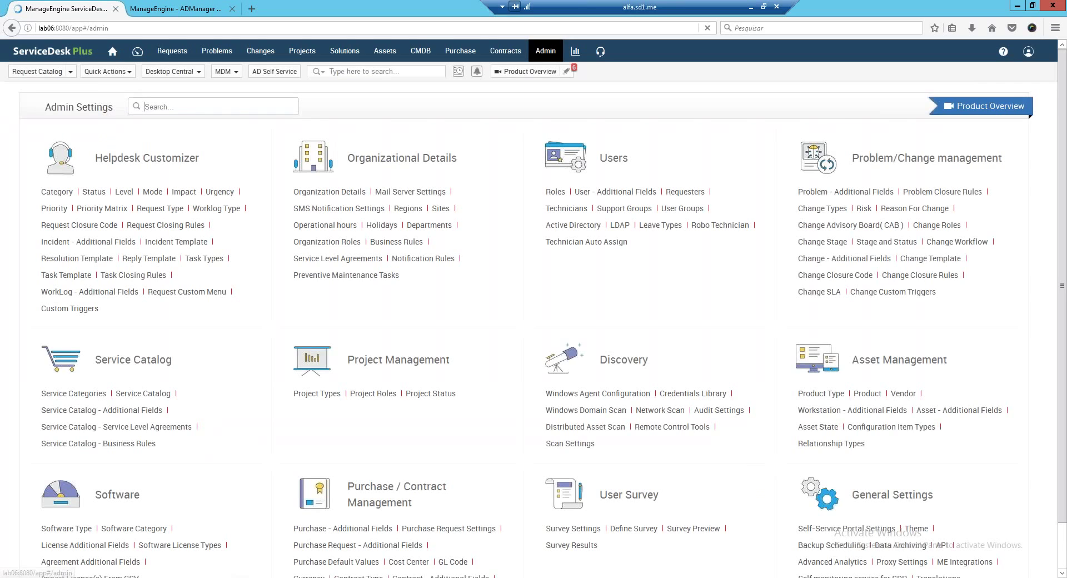
Open ME Integrations, then view the ADManager Plus Help Desk Audit Report tab.
scroll(915, 535, down, 2)
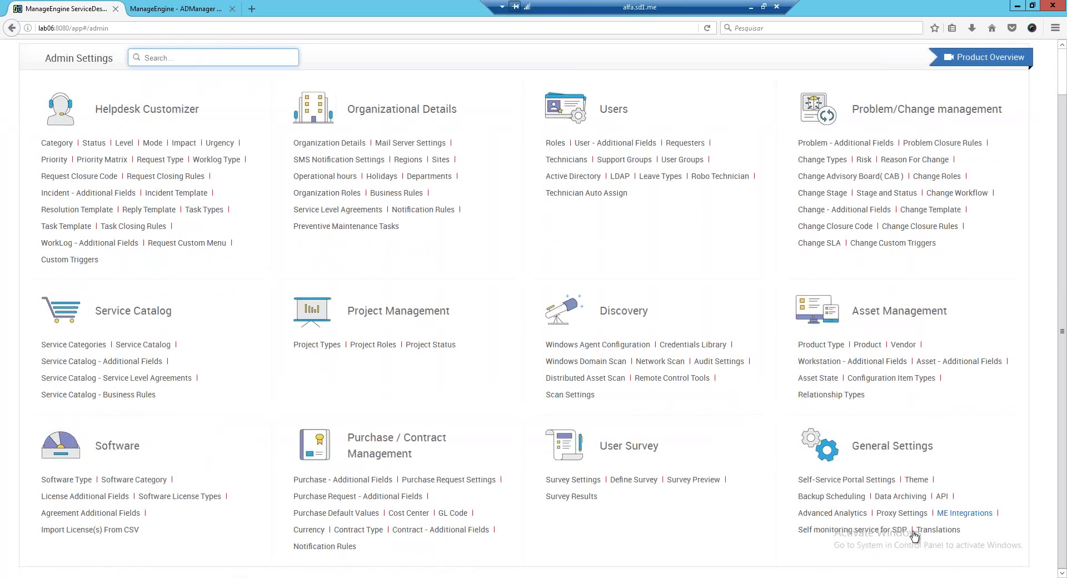
click(965, 513)
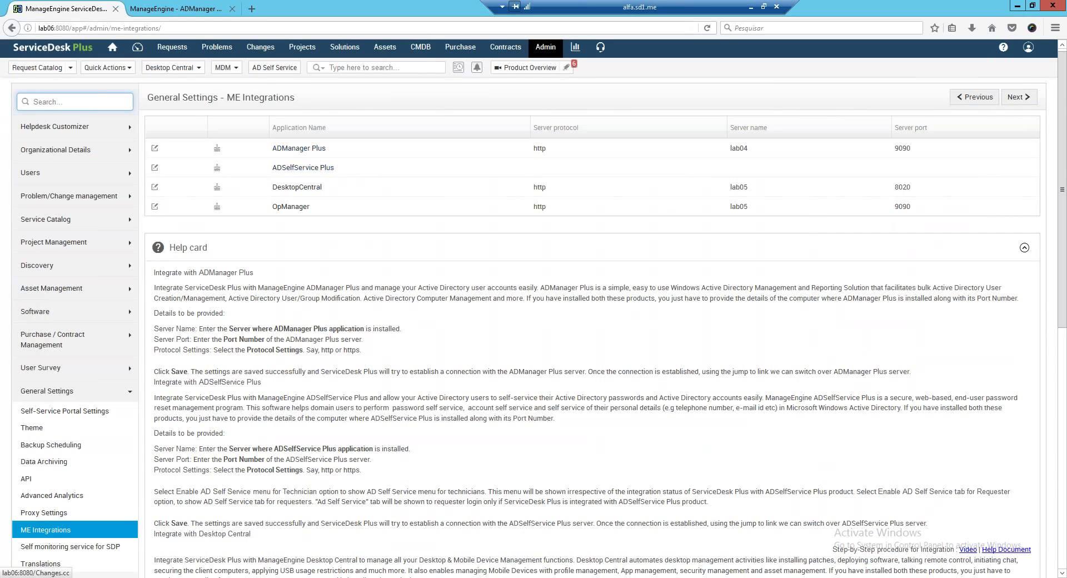
click(204, 8)
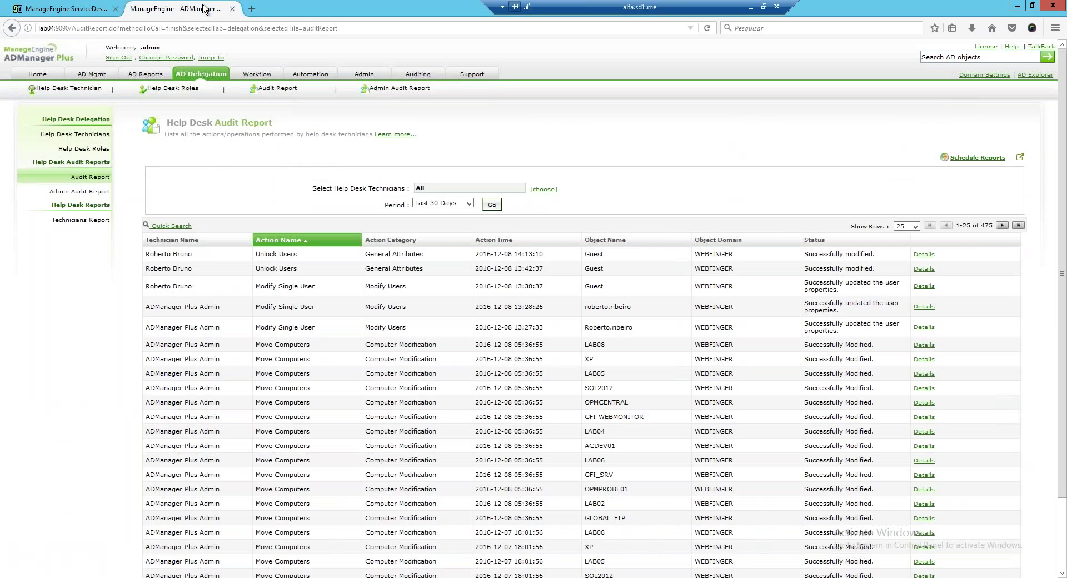
Show the Help Desk Technicians page listing four technicians with their logins, domains and delegated roles.
click(50, 136)
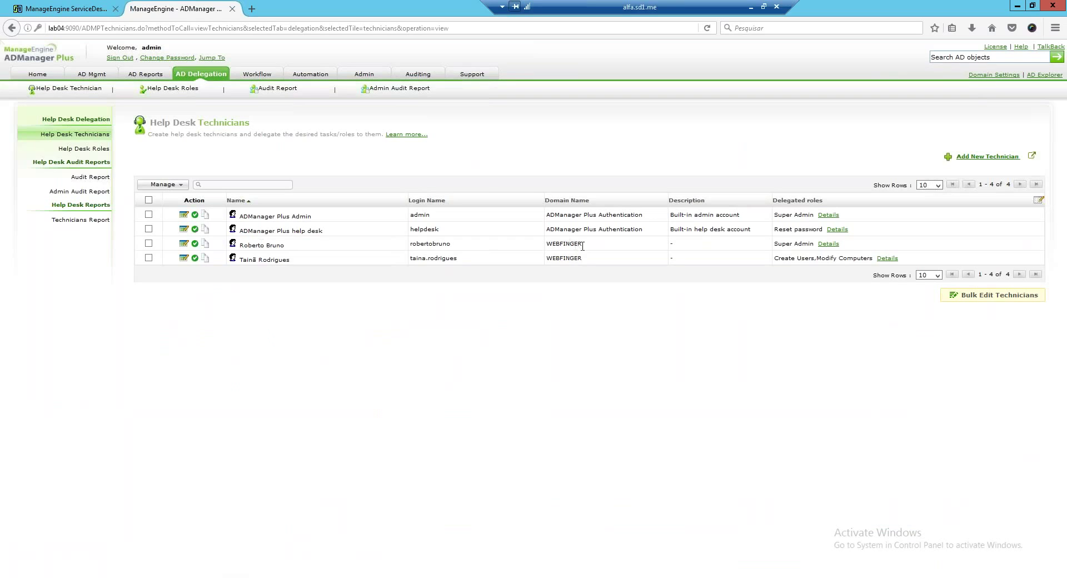
Highlight the third technician's name, login and domain in the technicians table.
drag(583, 244, 235, 246)
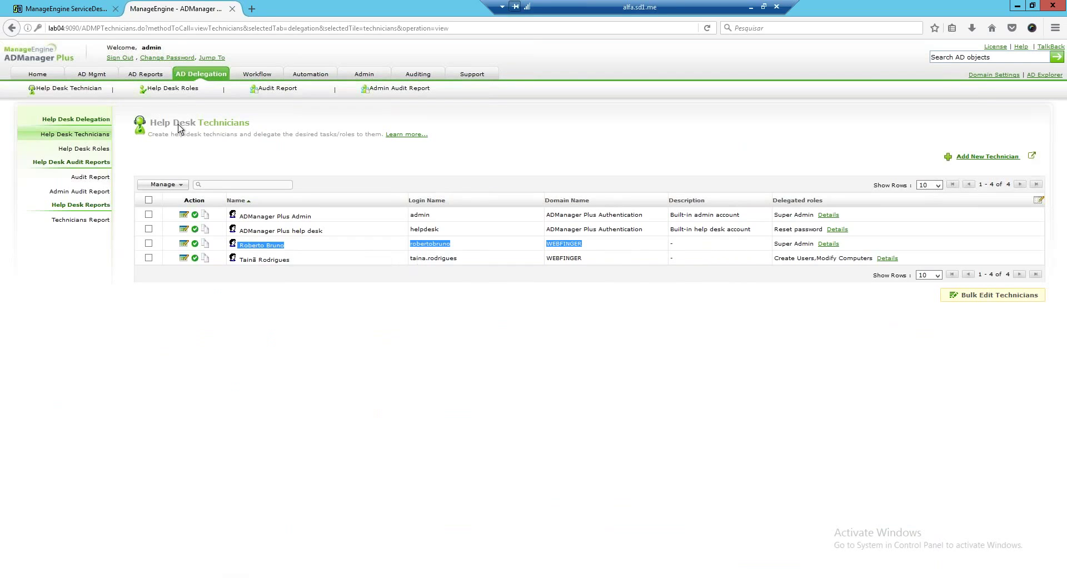
click(596, 253)
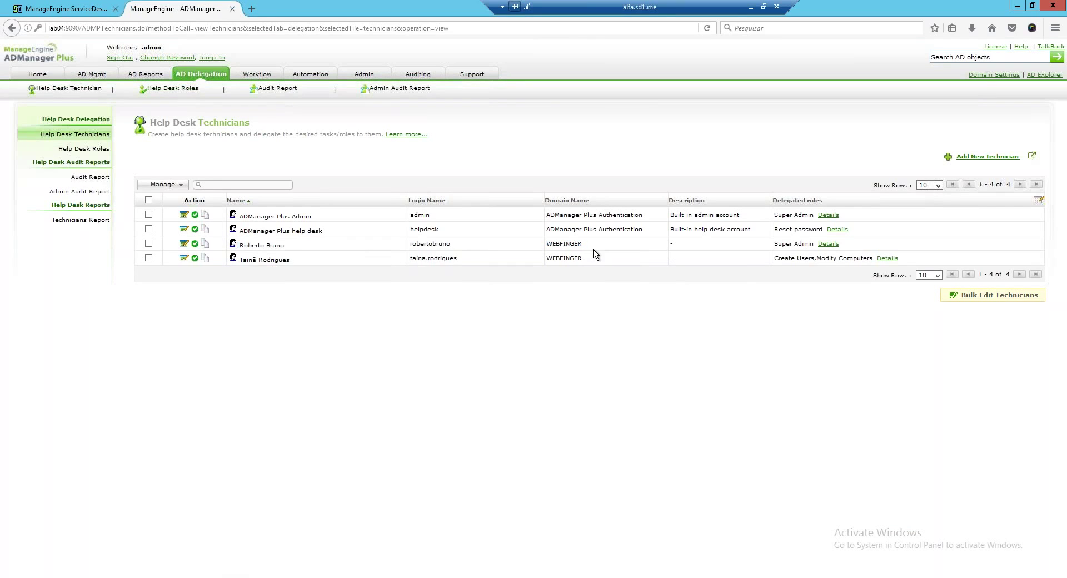
drag(589, 245, 233, 246)
click(478, 357)
Review the third technician's delegated roles, then go to the Help Desk Roles page.
click(828, 243)
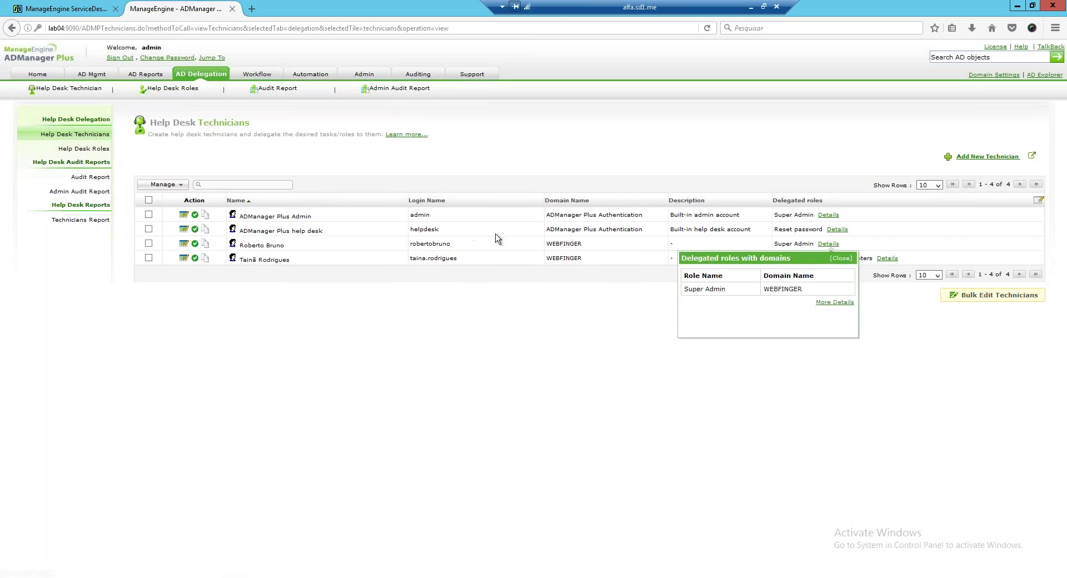
click(841, 258)
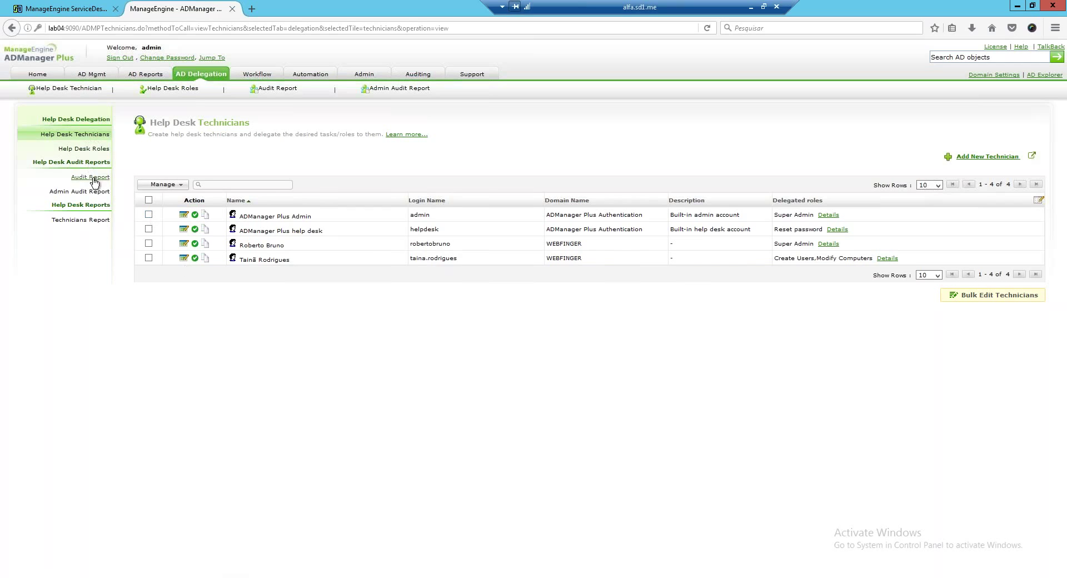
click(95, 148)
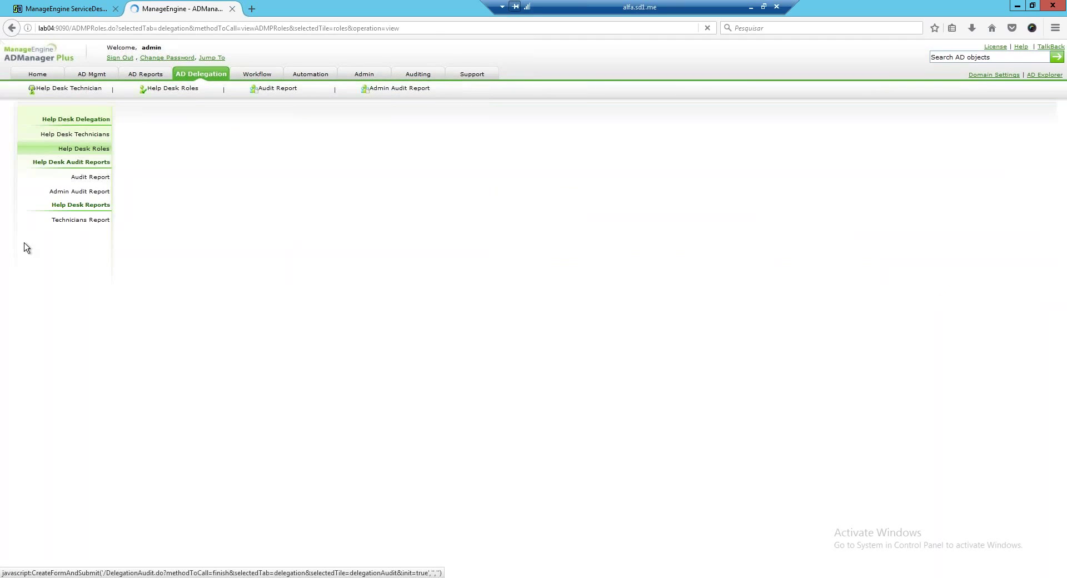
click(166, 214)
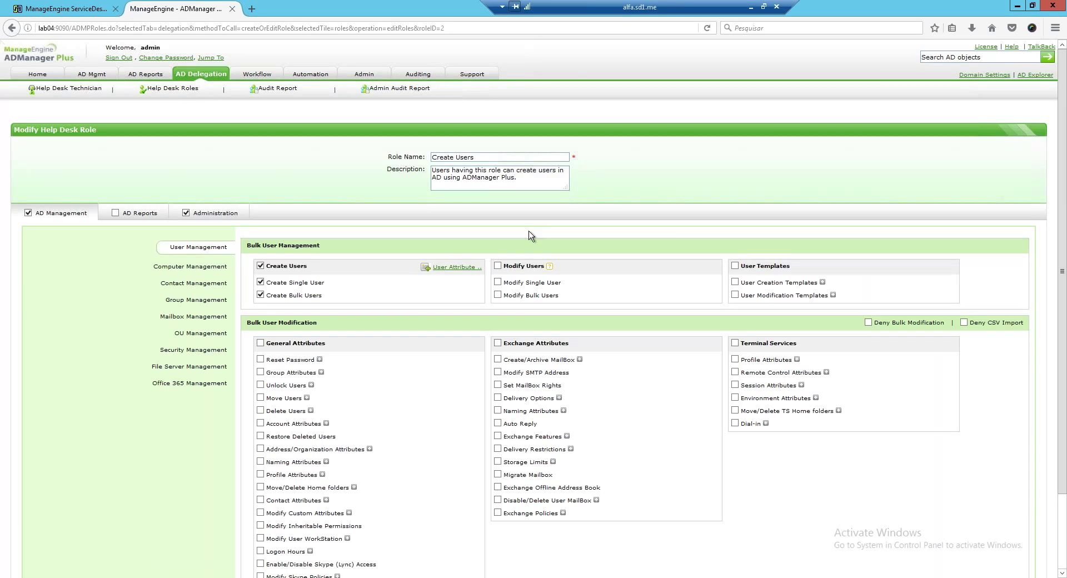
scroll(539, 245, down, 1)
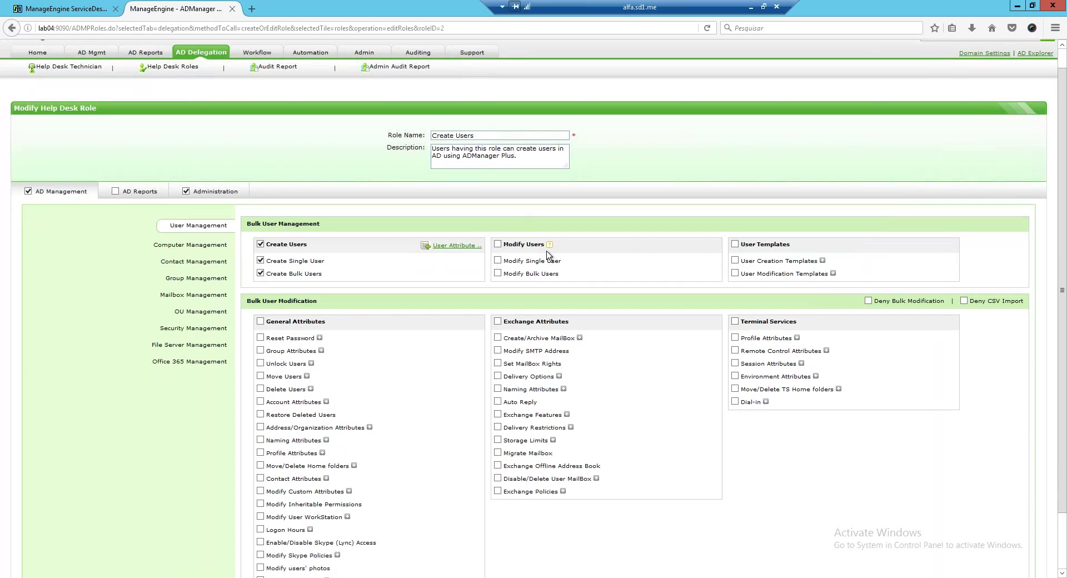
scroll(549, 257, down, 2)
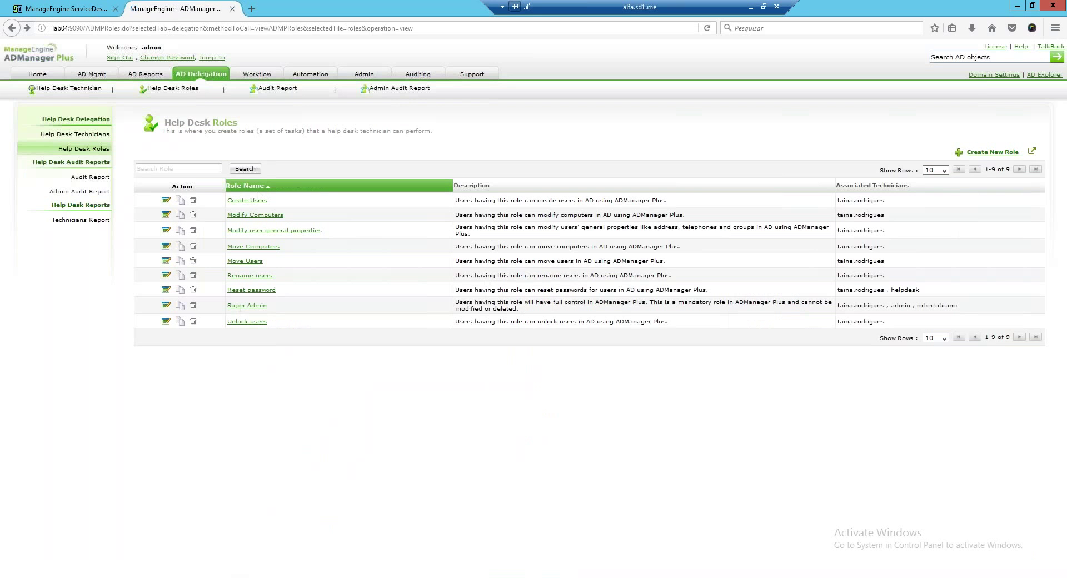
Open the last-30-days Help Desk Audit Report listing 476 technician actions.
click(74, 136)
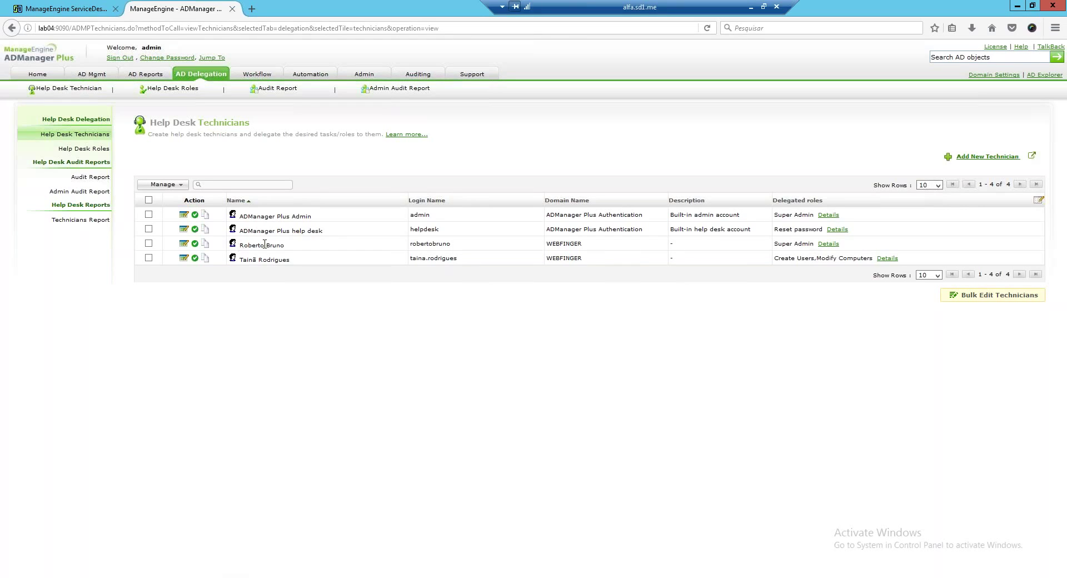
click(90, 177)
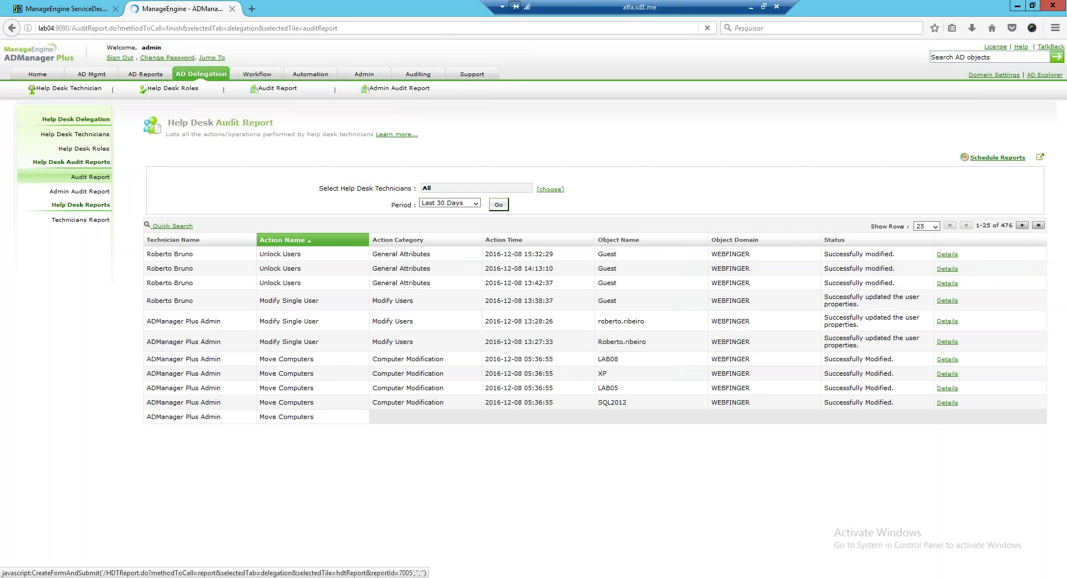
Highlight the newest audit entry, the Guest unlock, then go to the Admin tab's Customize Naming Formats page.
triple_click(149, 256)
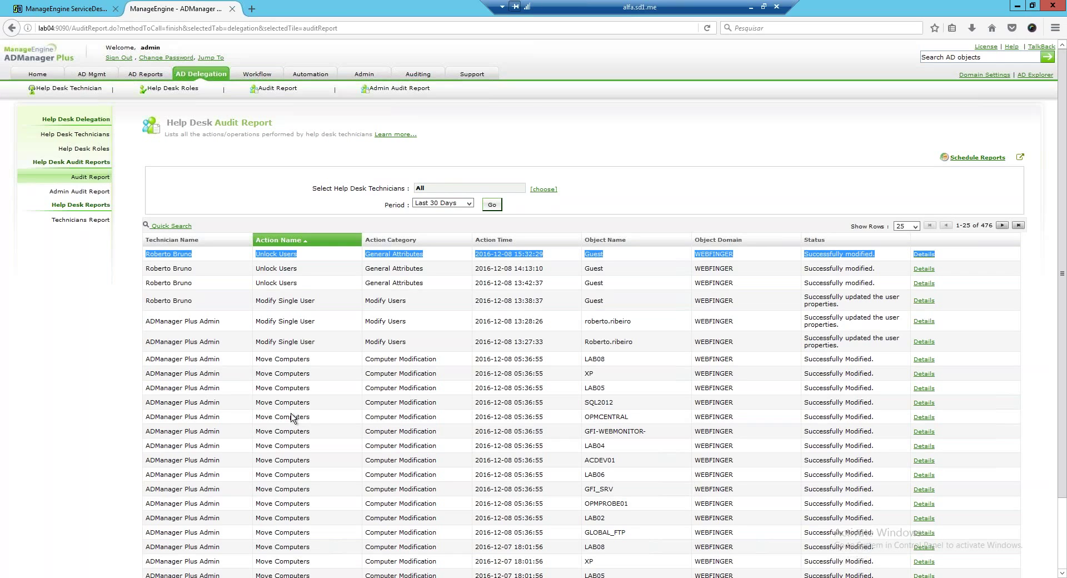
click(473, 227)
scroll(472, 228, up, 1)
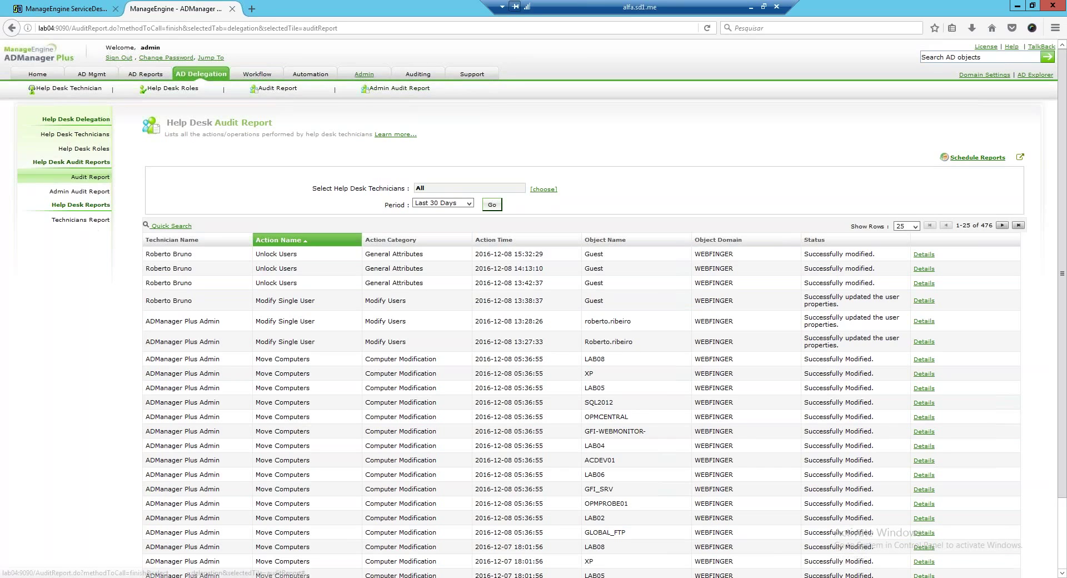
click(364, 74)
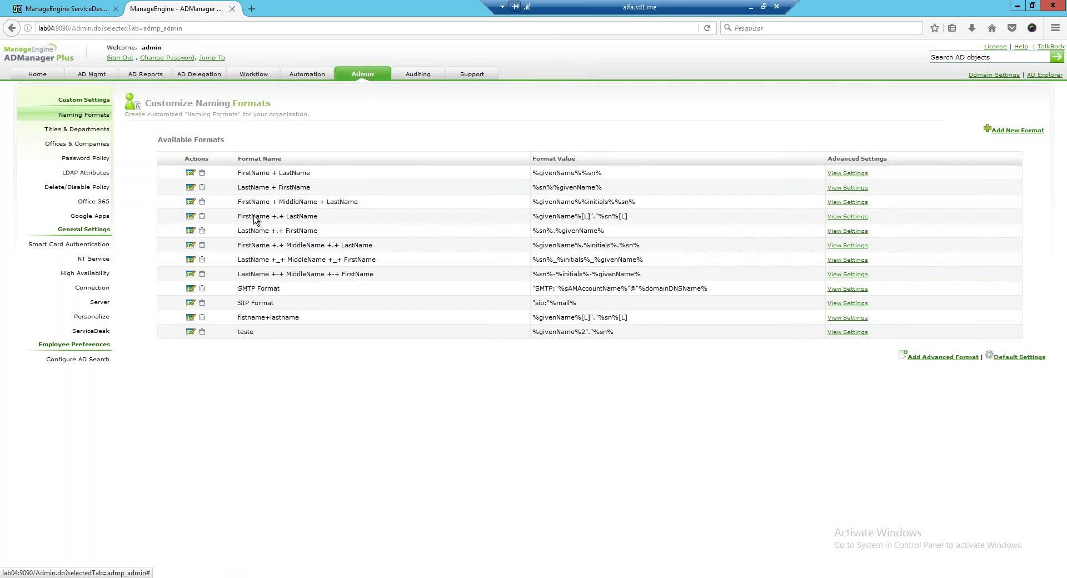
Show the ServiceDesk Settings page with the Lab06 server on port 8080 over HTTP.
click(99, 332)
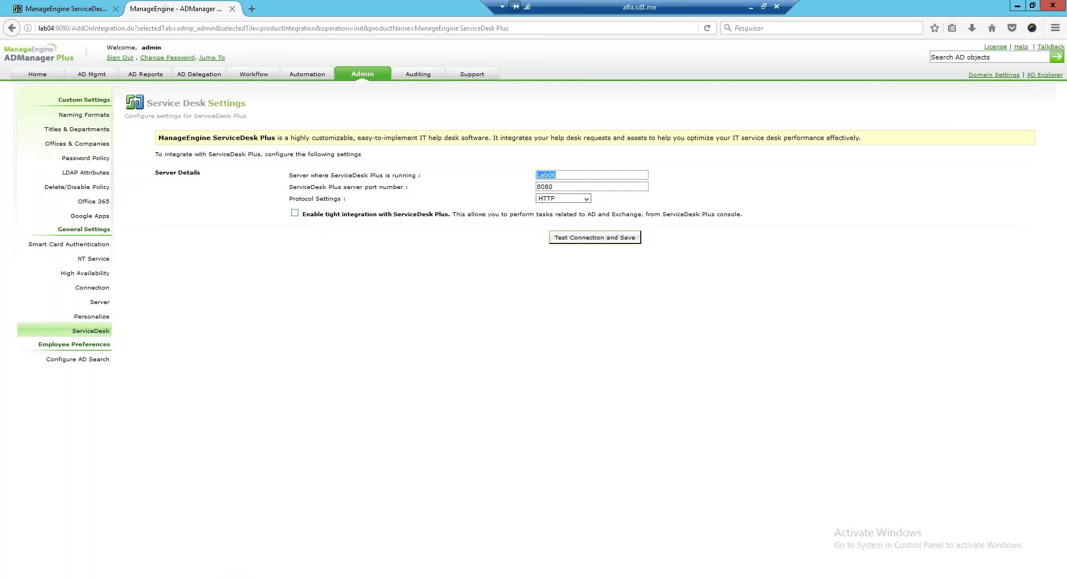
Enable tight integration with ServiceDesk Plus on Lab06:8080, then test and save the connection.
click(295, 213)
click(585, 238)
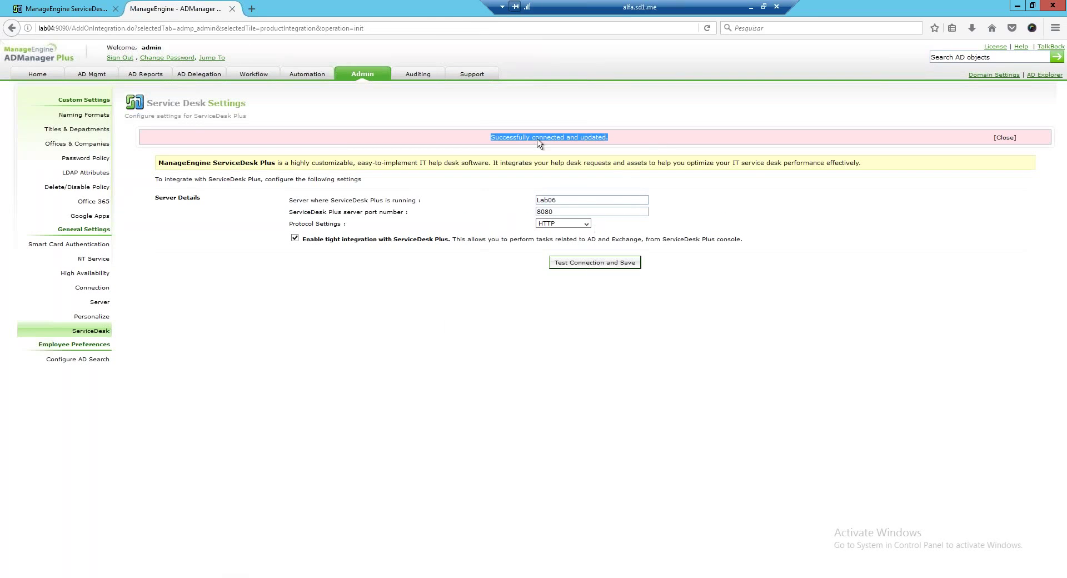
click(752, 321)
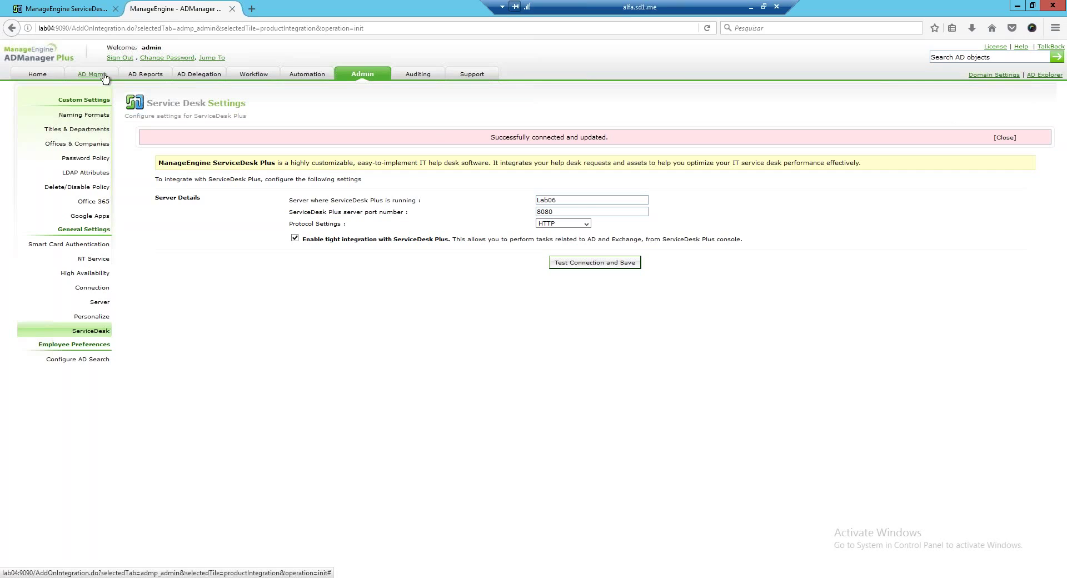
From AD Mgmt, launch ServiceDesk Plus in a new tab via the related-products list.
click(105, 77)
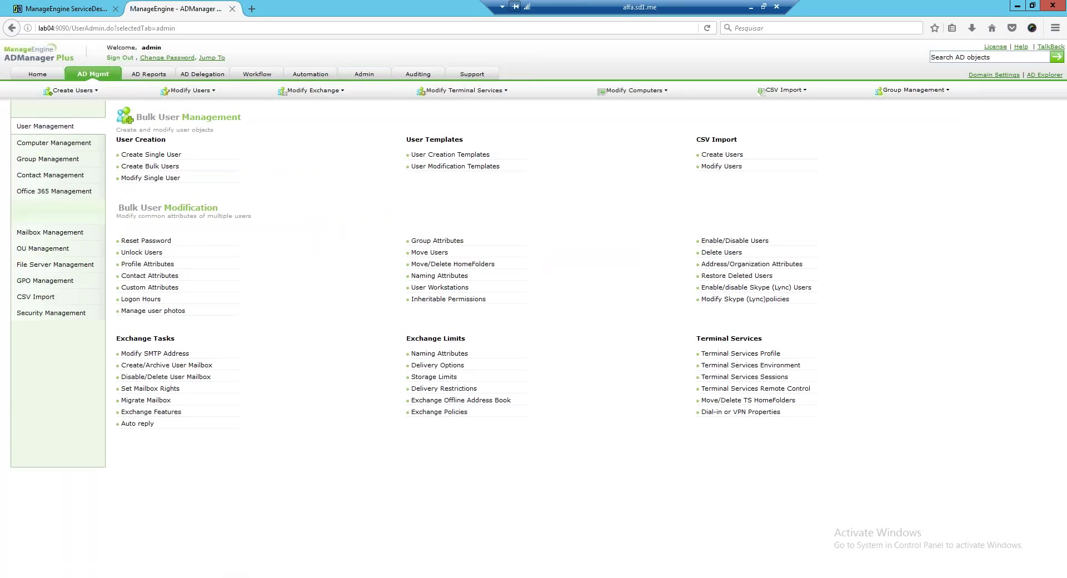
click(217, 59)
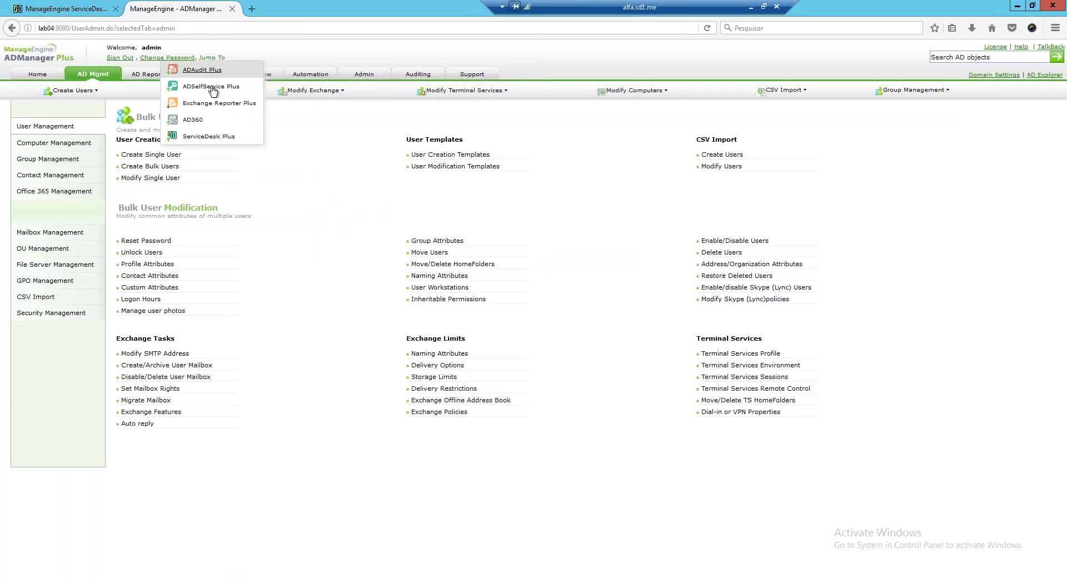
click(217, 58)
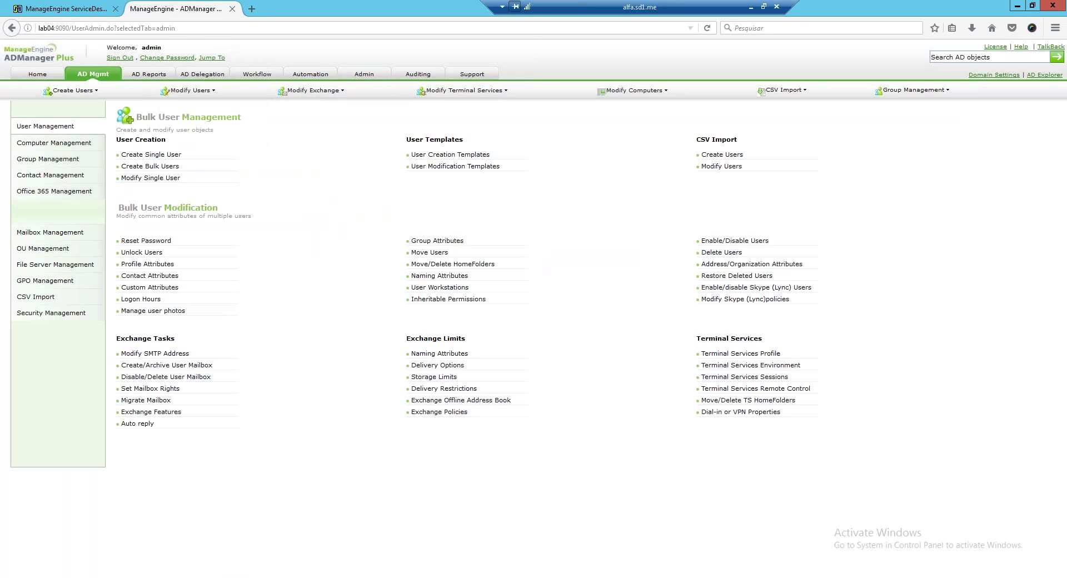
click(220, 59)
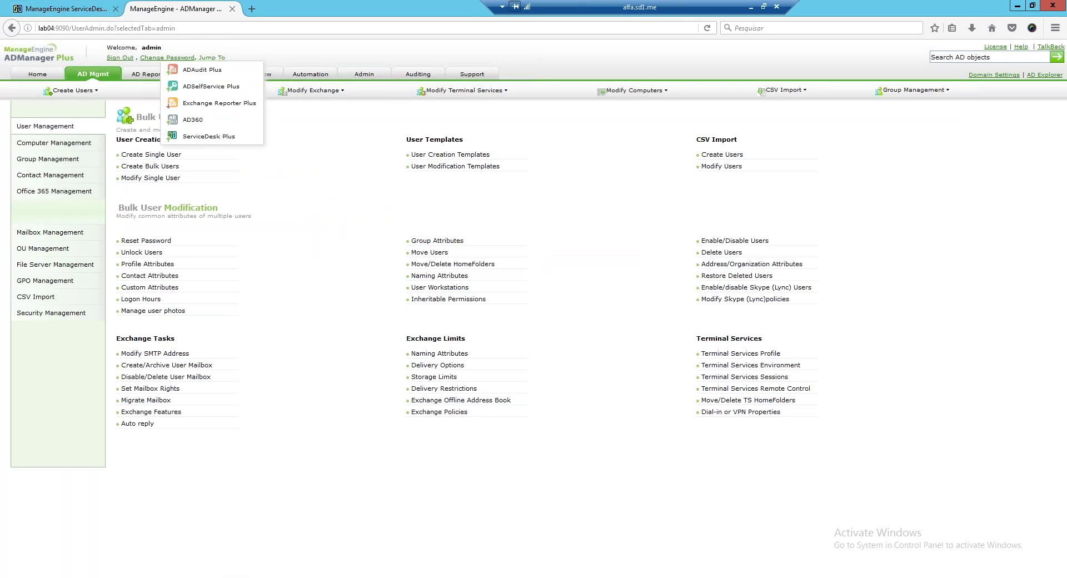
click(211, 136)
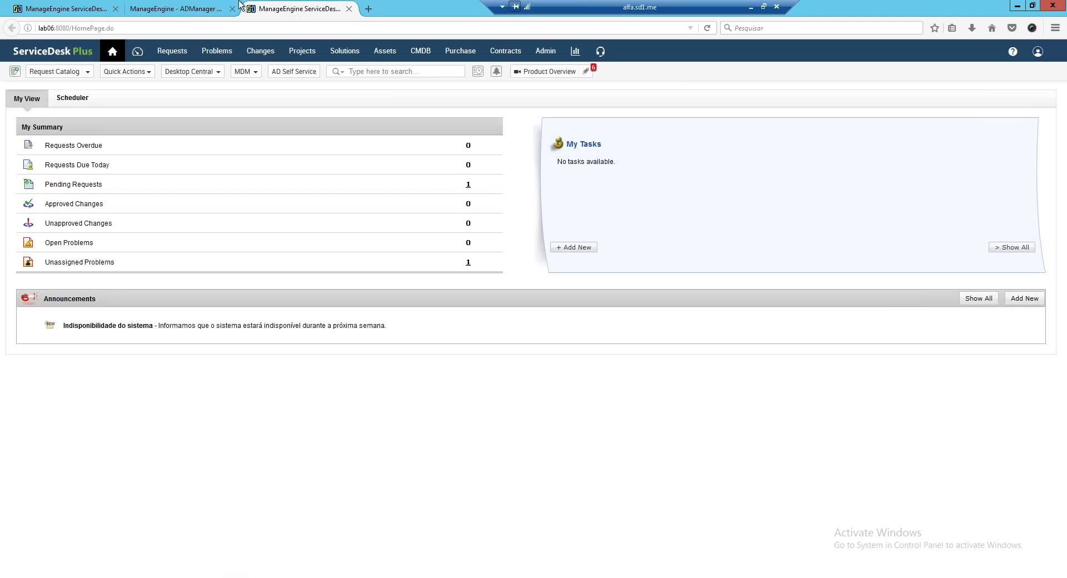
Switch between the ADManager Plus and ServiceDesk Plus tabs, ending on the ServiceDesk Plus home page.
click(203, 8)
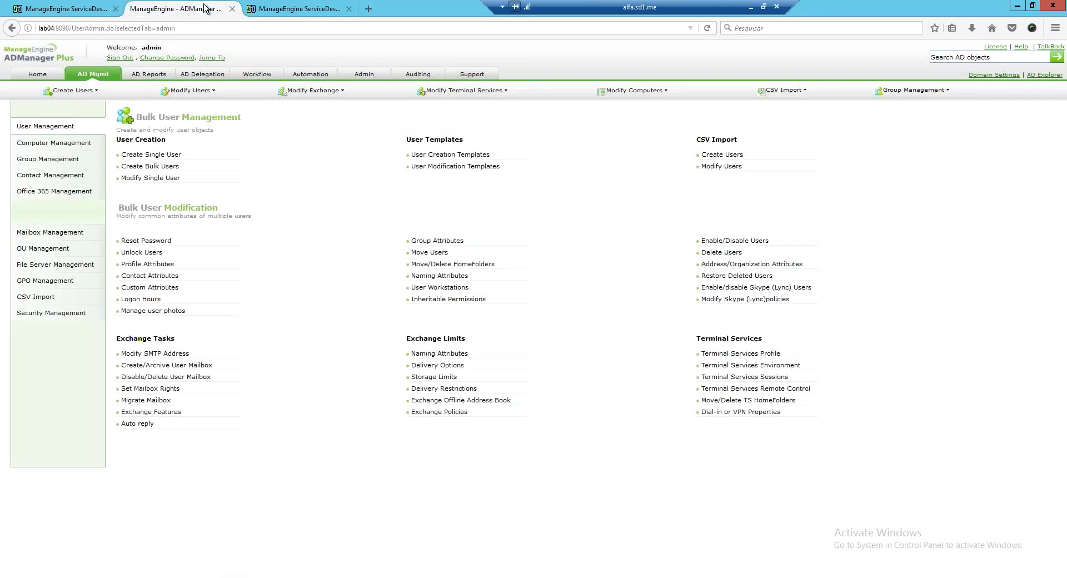
click(286, 8)
click(207, 12)
click(295, 8)
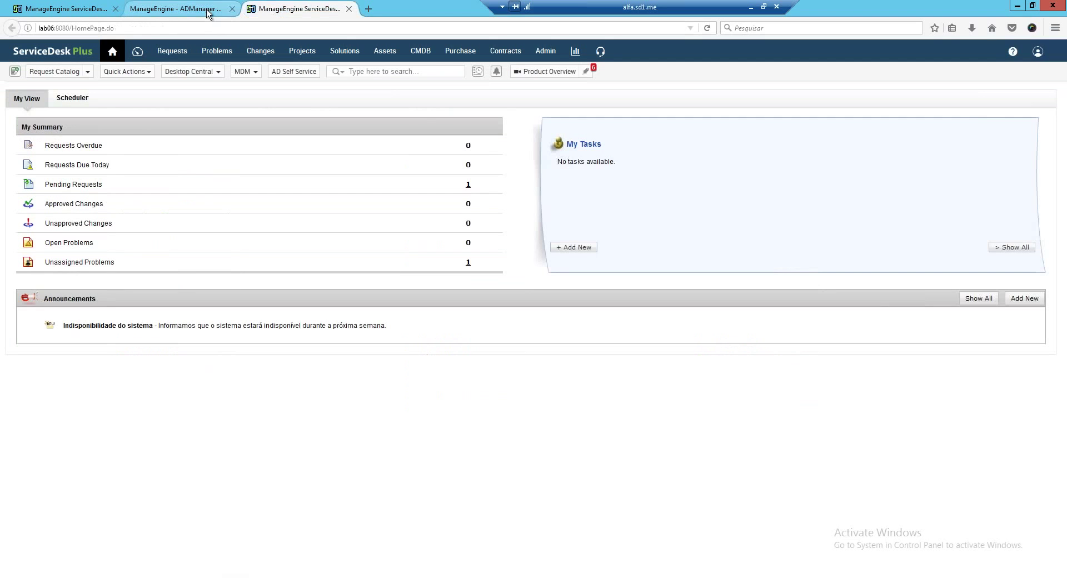
Bring up the ADManager Plus tab showing Bulk User Management with user creation and modification tasks.
click(207, 10)
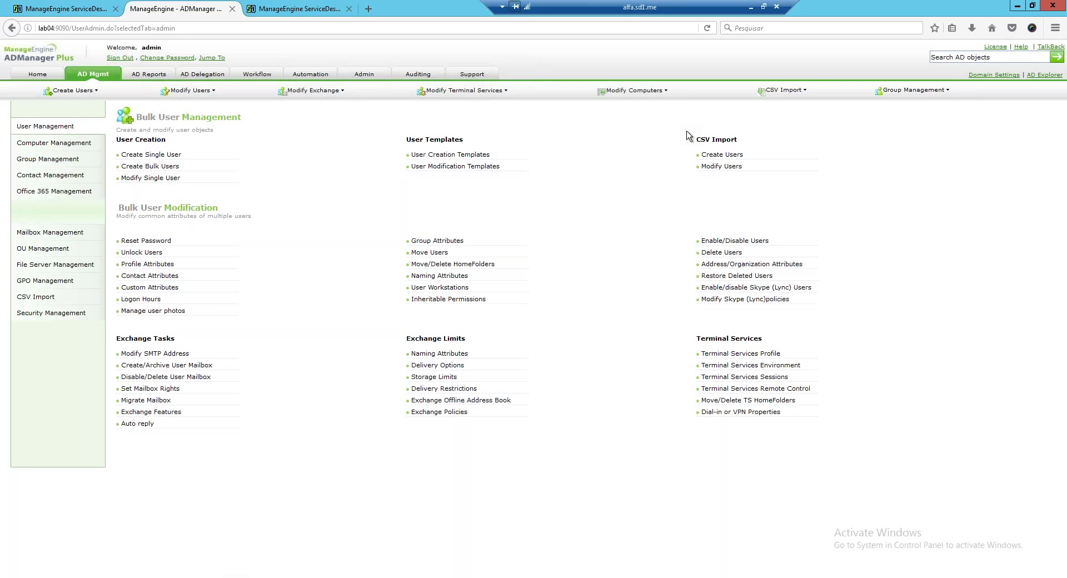
Edit the ADManager Plus integration under ME Integrations and open its Create User in AD action.
click(40, 14)
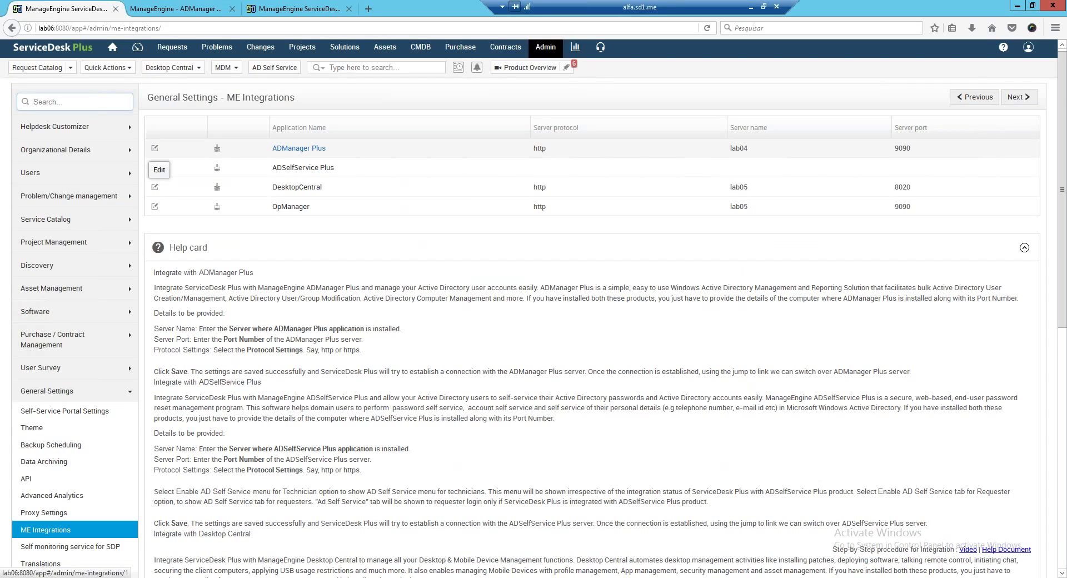
click(155, 148)
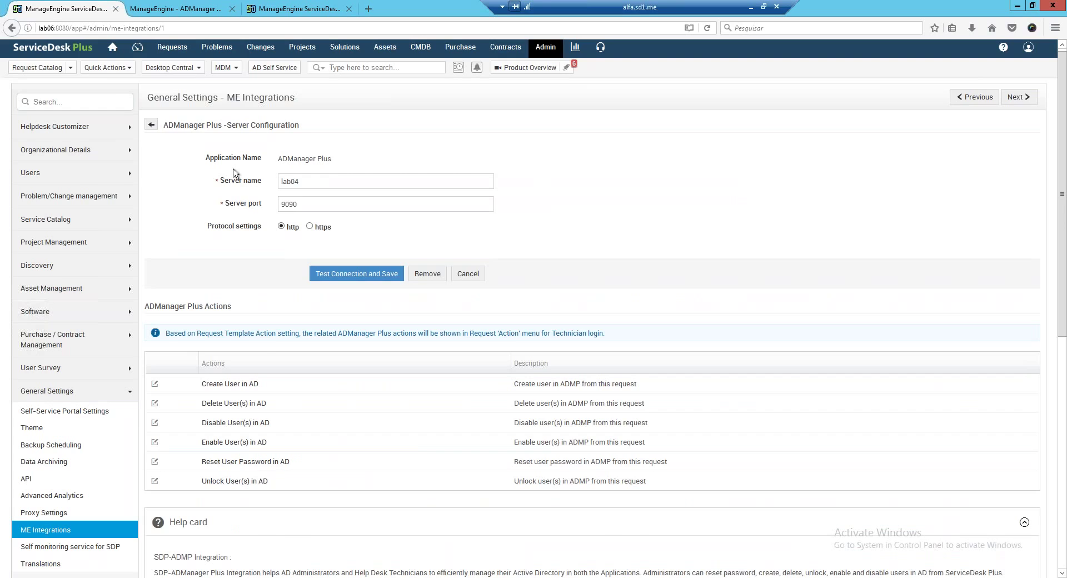
scroll(156, 324, down, 2)
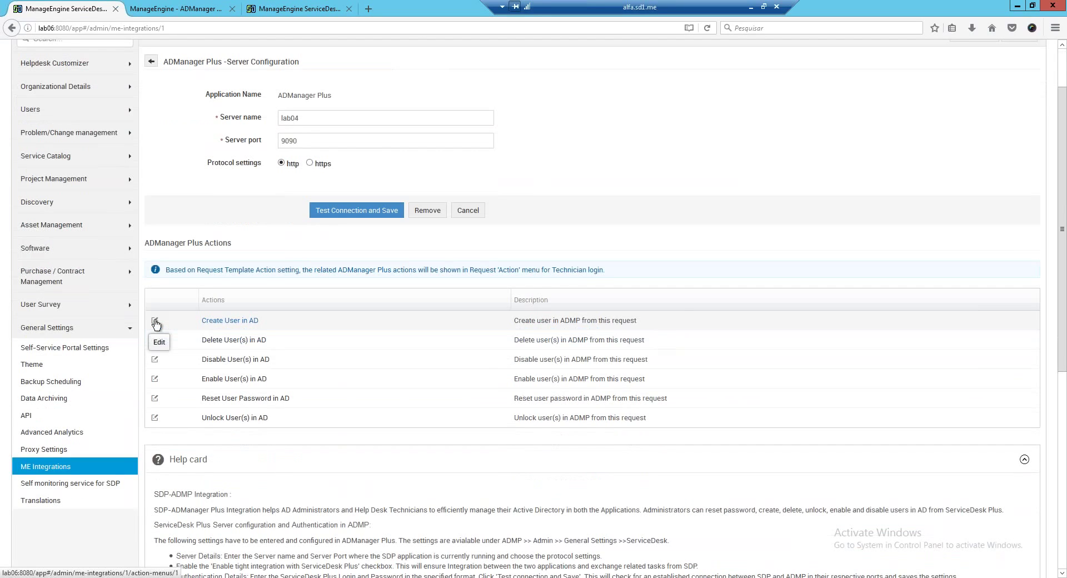
click(155, 324)
click(389, 316)
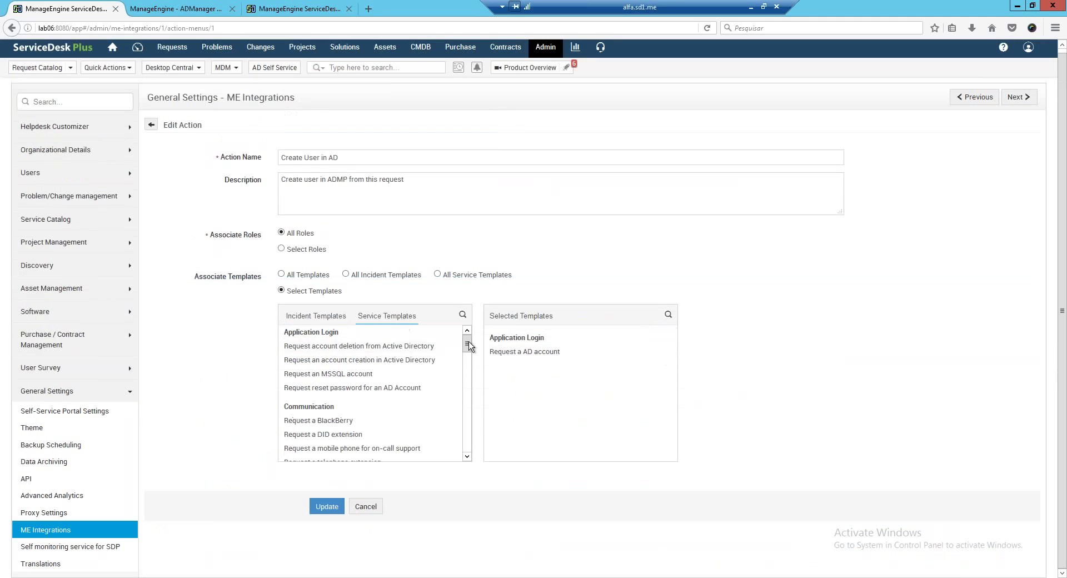
drag(468, 343, 471, 373)
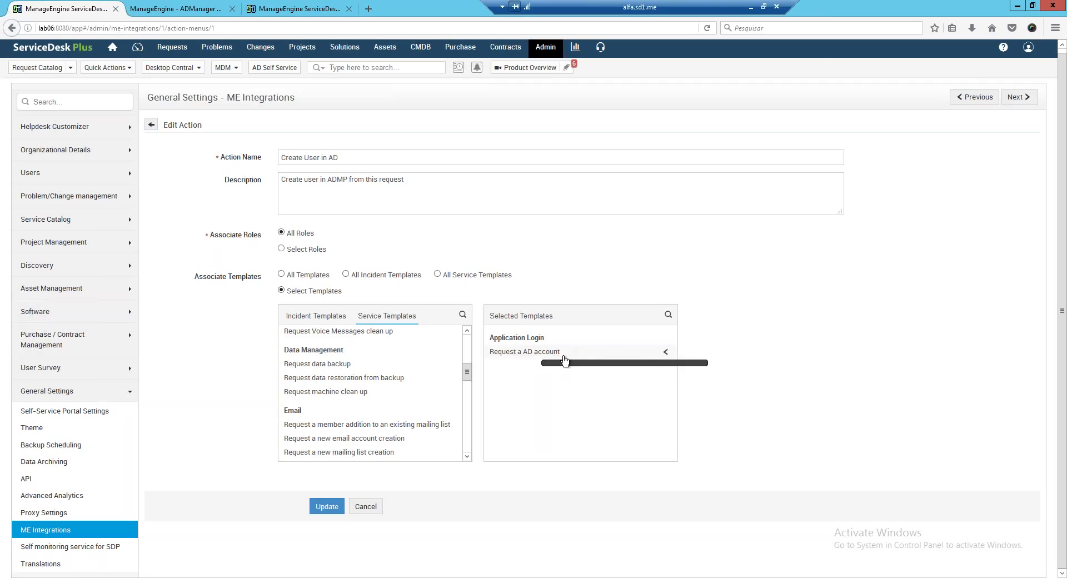
Replace the 'Request a AD account' template with All Templates for Create User in AD and update.
click(666, 354)
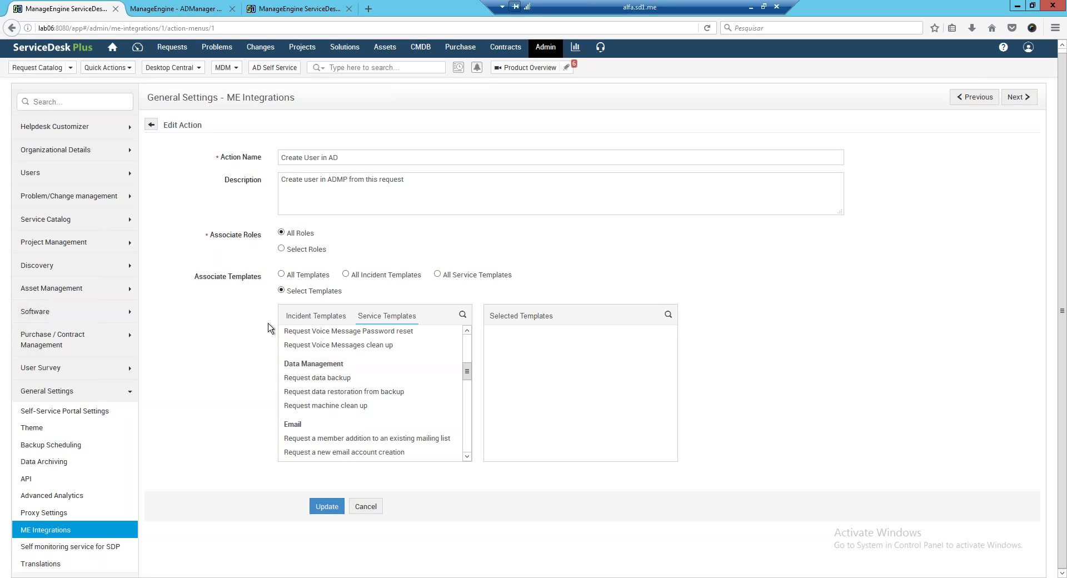
click(281, 274)
click(319, 335)
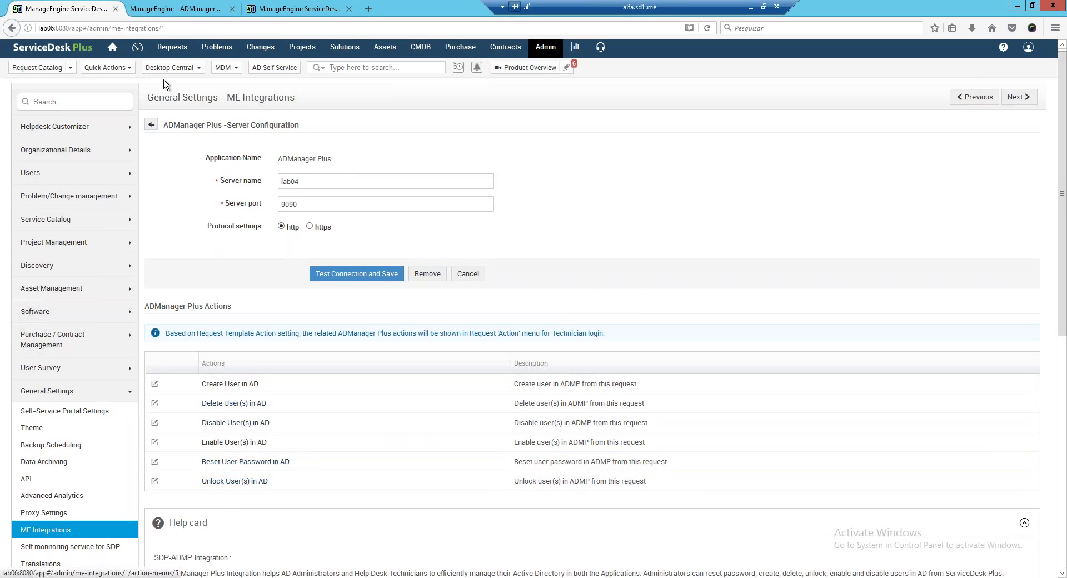
Go from the Problems list to all requests and open request 11, 'Teste'.
click(216, 47)
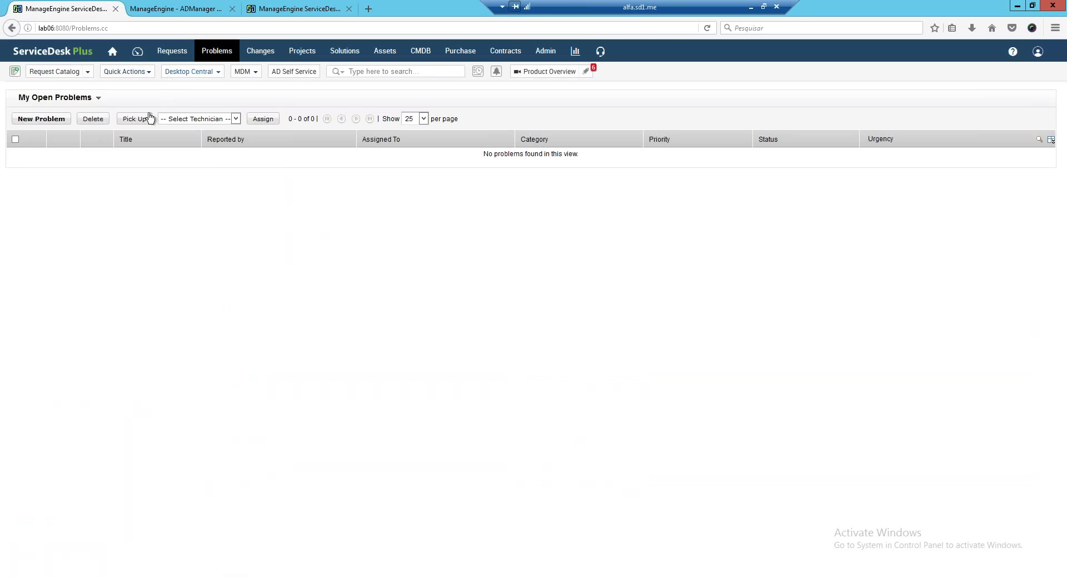
click(173, 52)
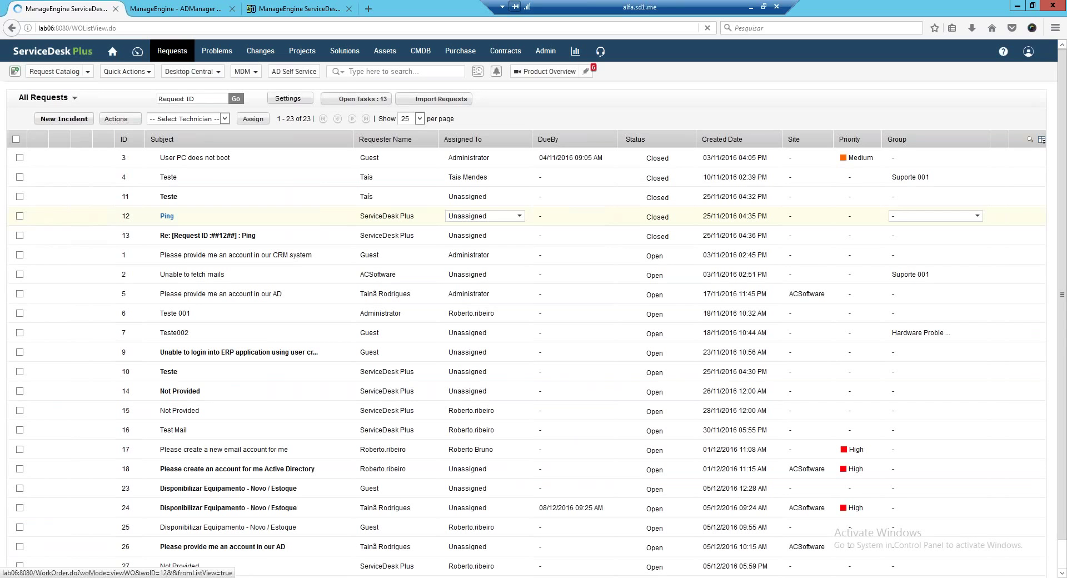
click(168, 197)
From request 11's Actions menu, search the domain for a user name and reset the second match's AD password.
click(200, 100)
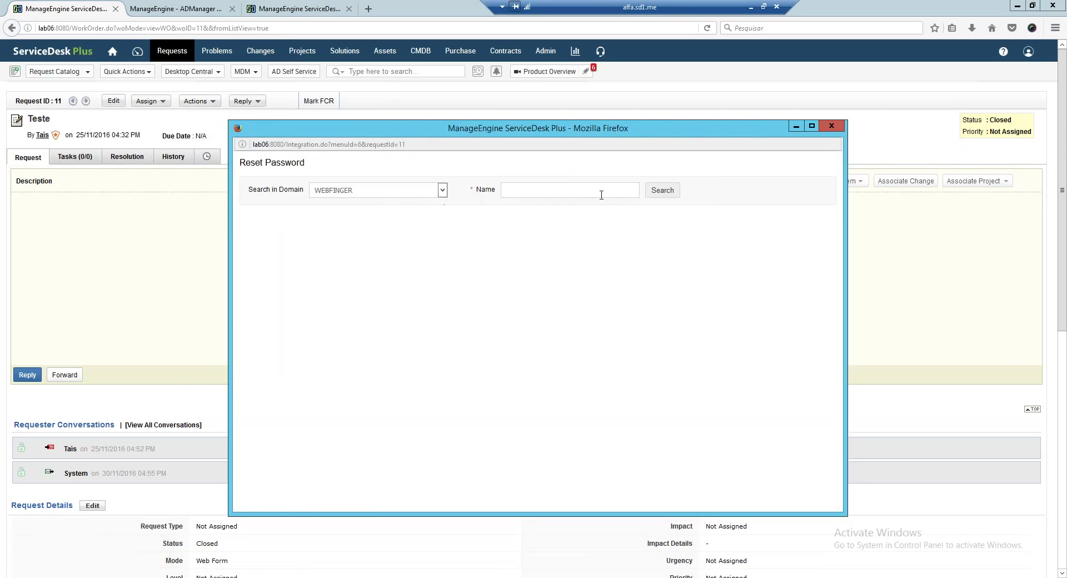
click(596, 195)
text(rober)
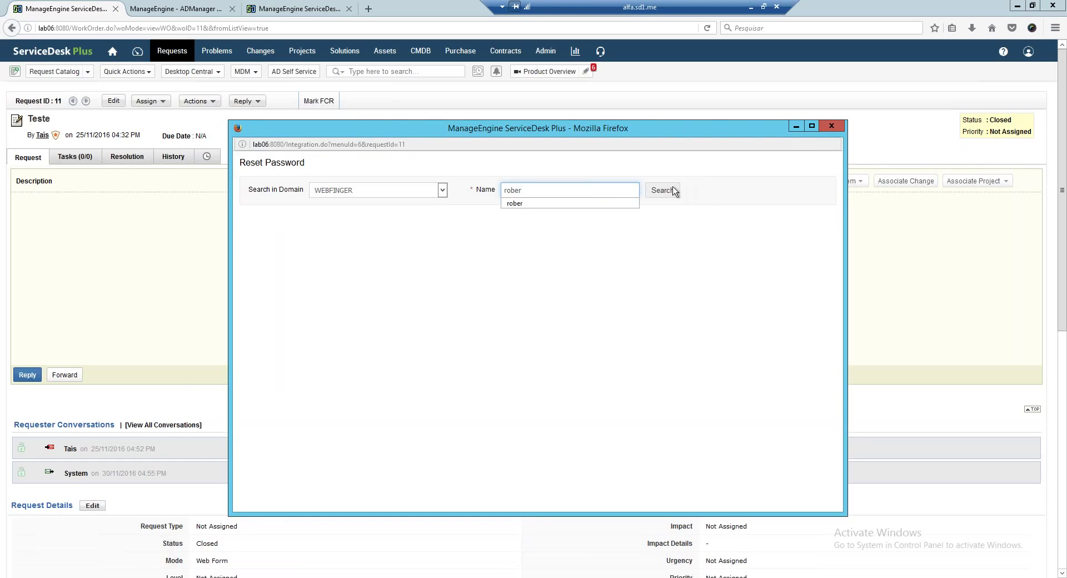
click(663, 190)
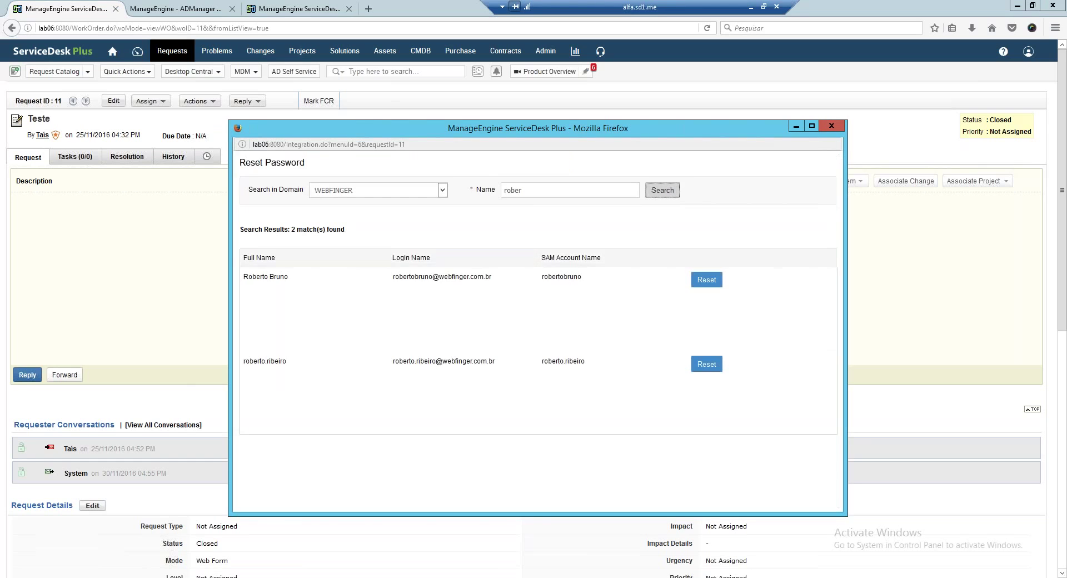
click(706, 363)
click(832, 126)
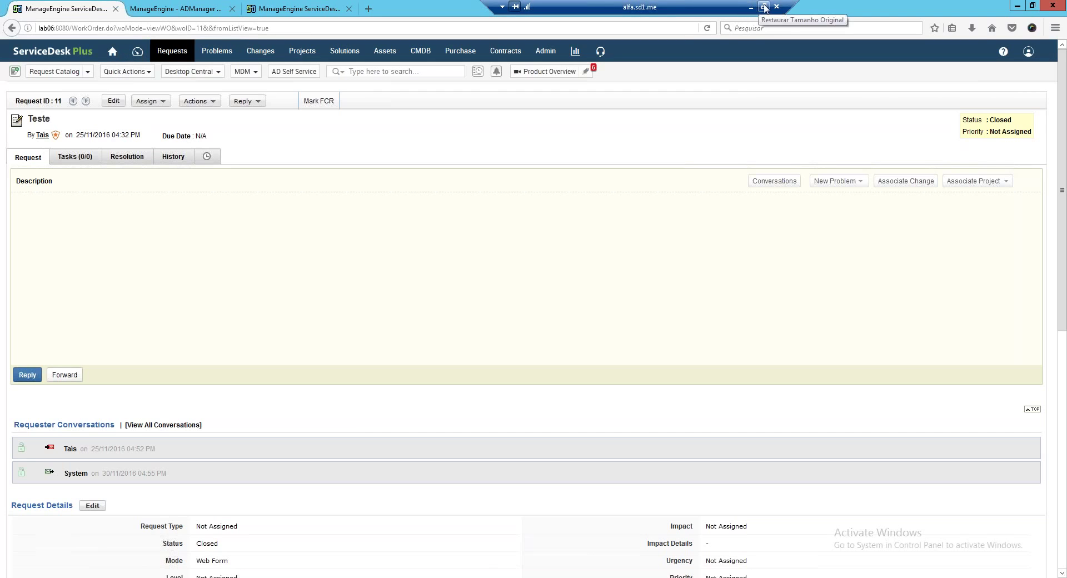
key(super)
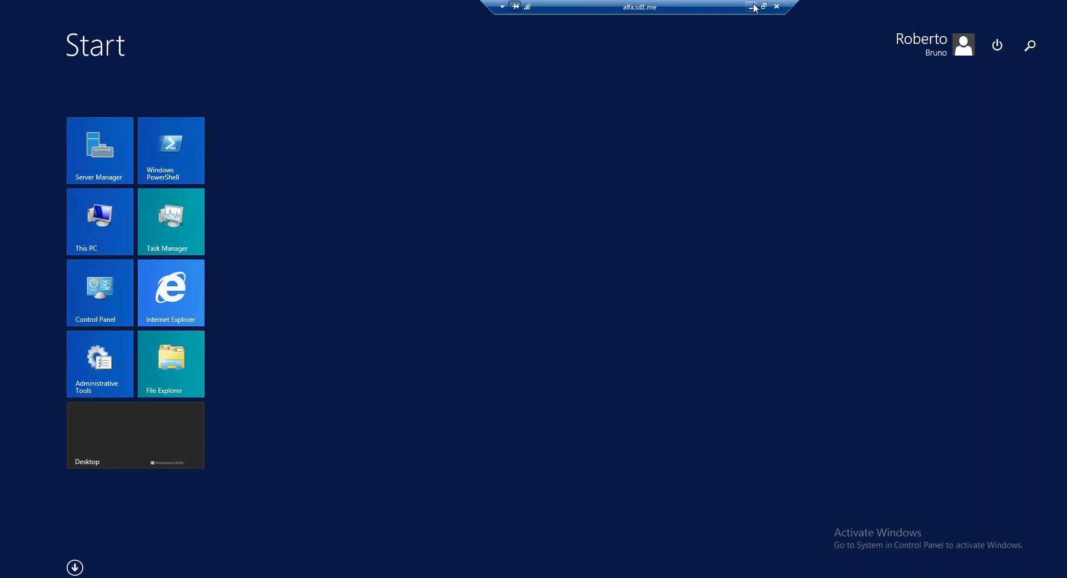
click(143, 443)
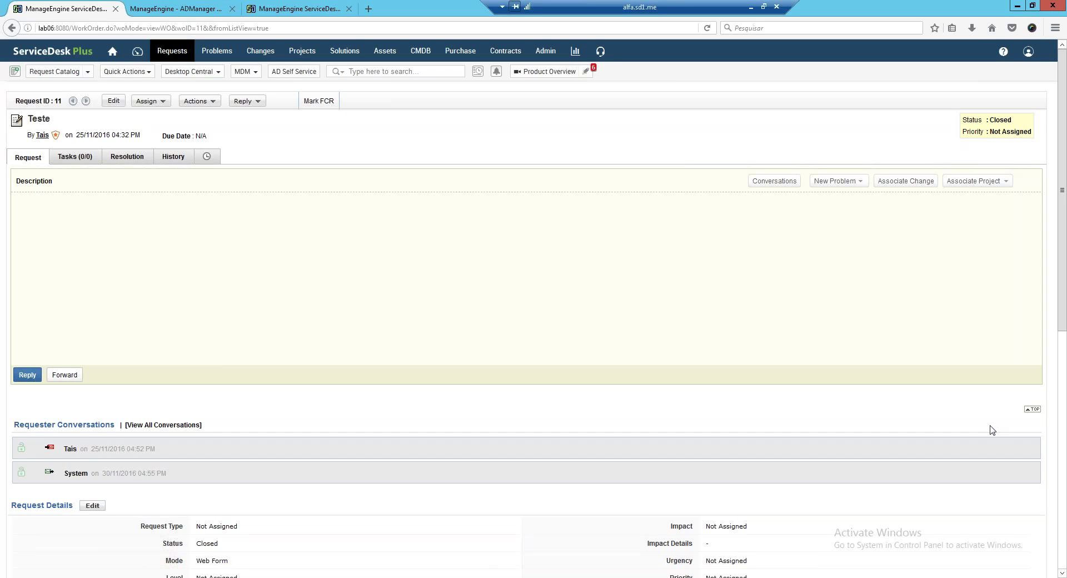
Open request 11's Actions list and review the closed request's conversations and details.
click(215, 103)
key(alt)
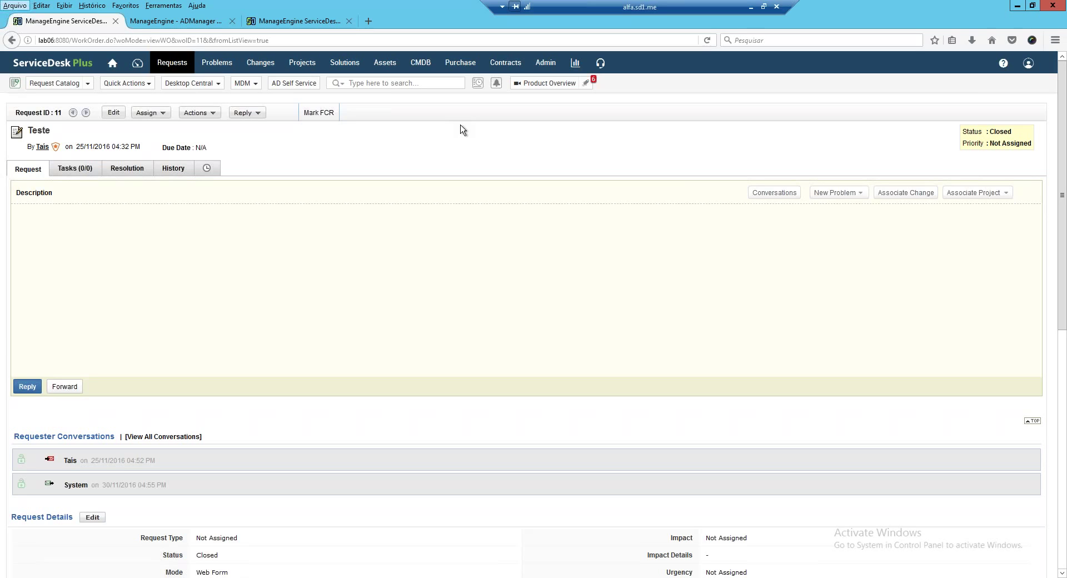
key(Right)
key(Right)
key(Right)
key(Right)
key(Right)
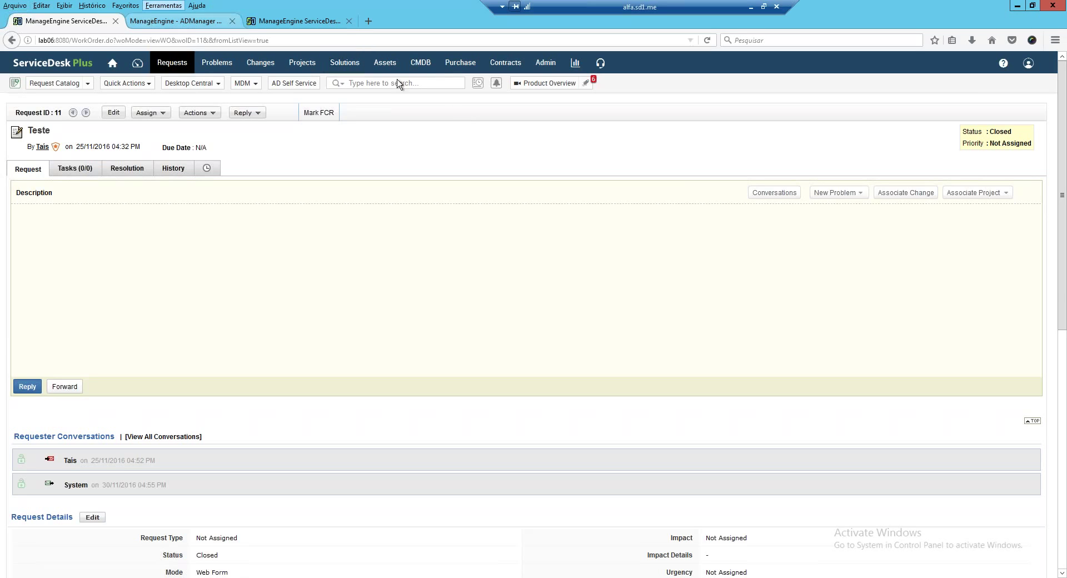